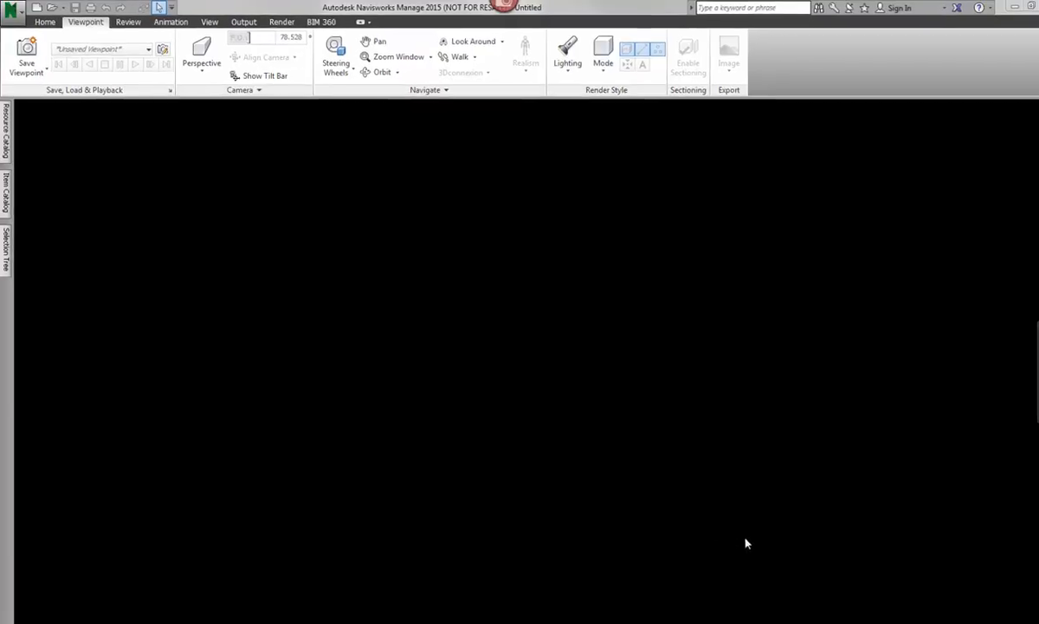
# Open the drawing file Autodesk_Hospital_1ST FLOOR.dwfx from the Desktop
pyautogui.click(18, 29)
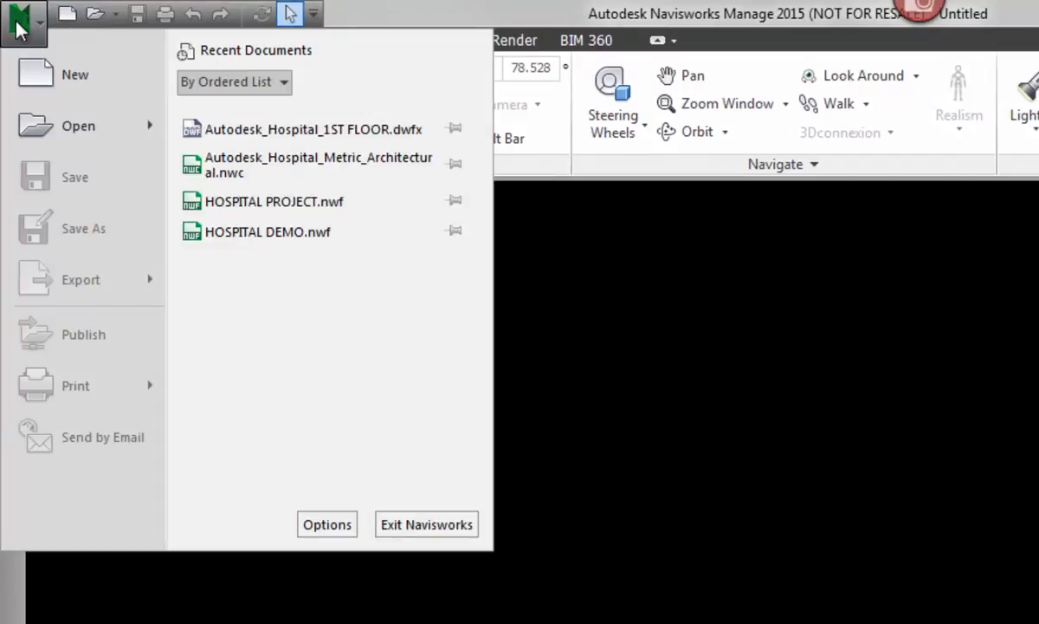
pyautogui.click(71, 109)
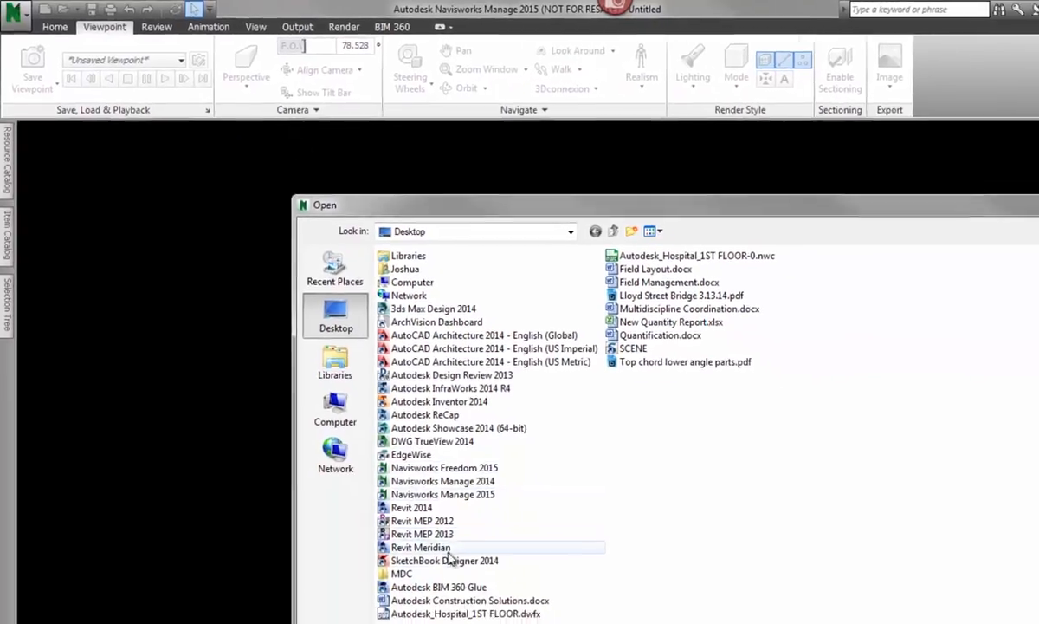
pyautogui.click(465, 614)
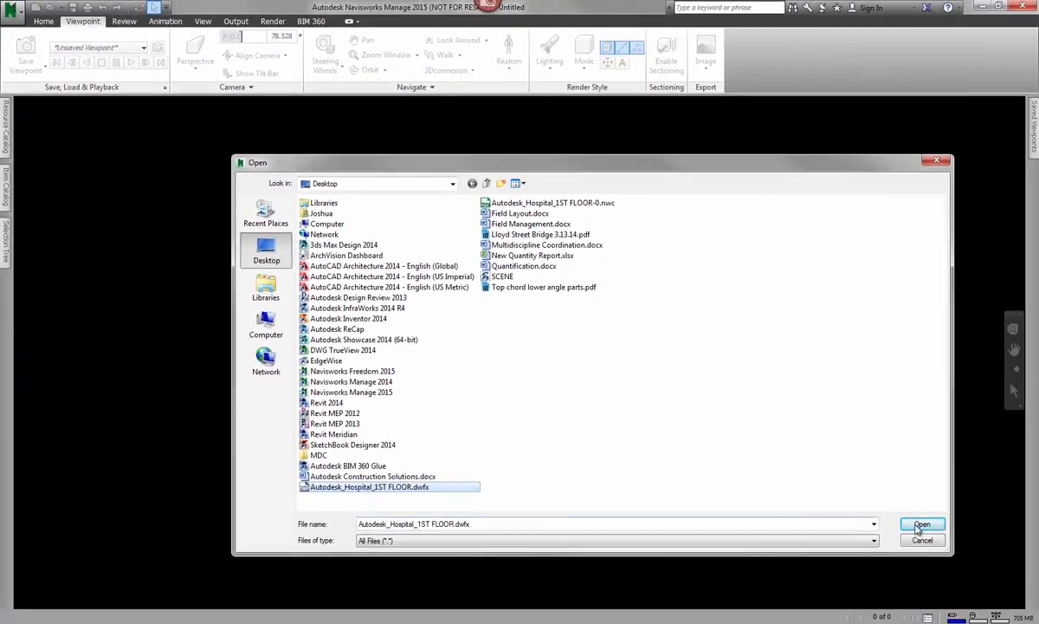
pyautogui.click(921, 526)
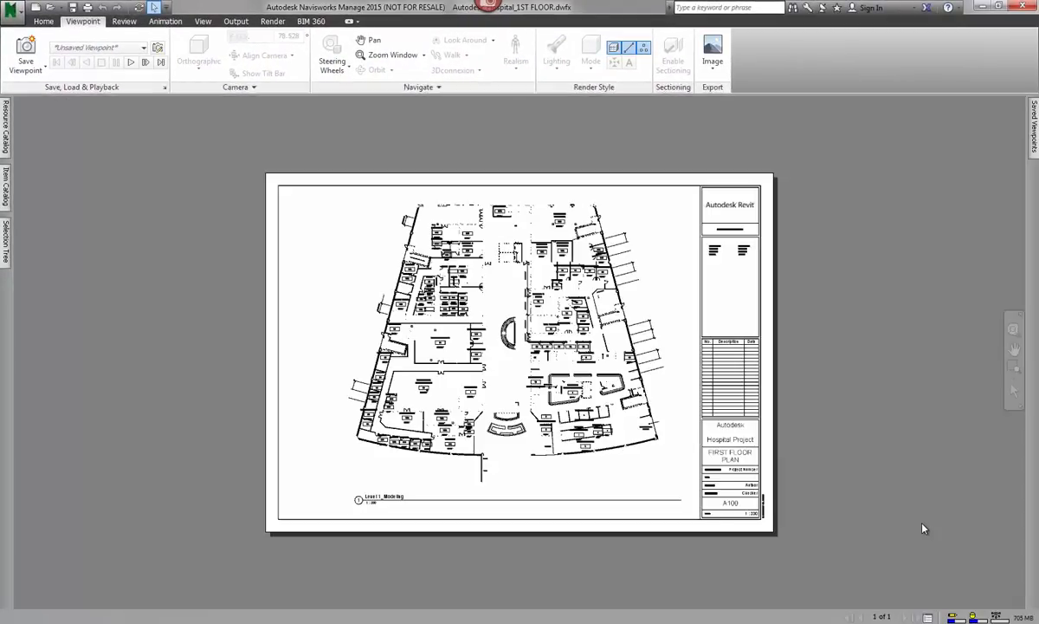
# Open the Quantification Workbook and start its project setup, postponing the getting-started tutorials
pyautogui.scroll(3, 456, 419)
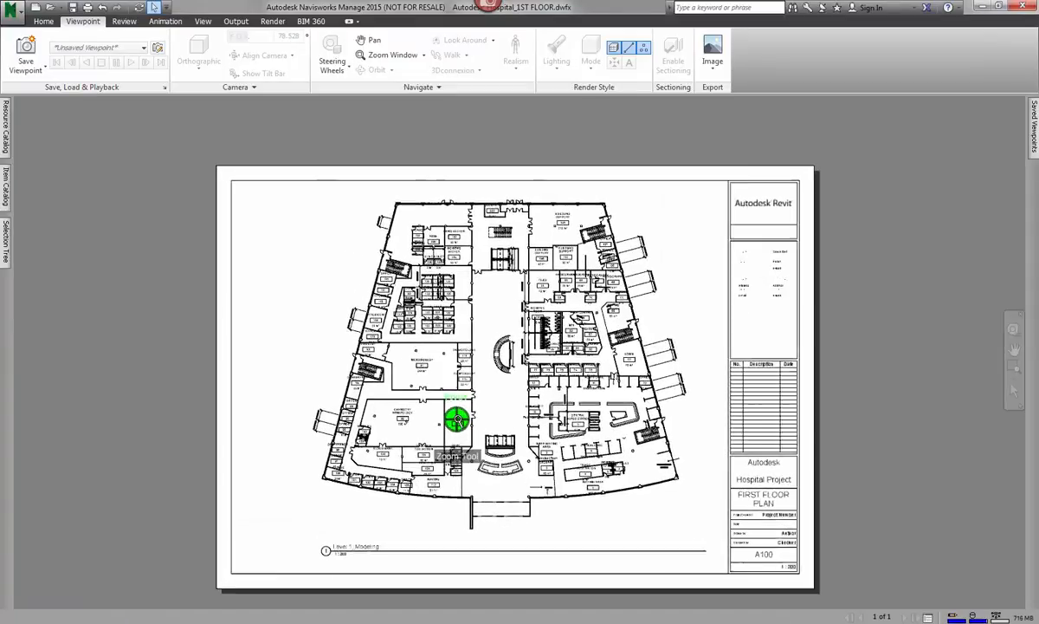
pyautogui.scroll(3, 456, 419)
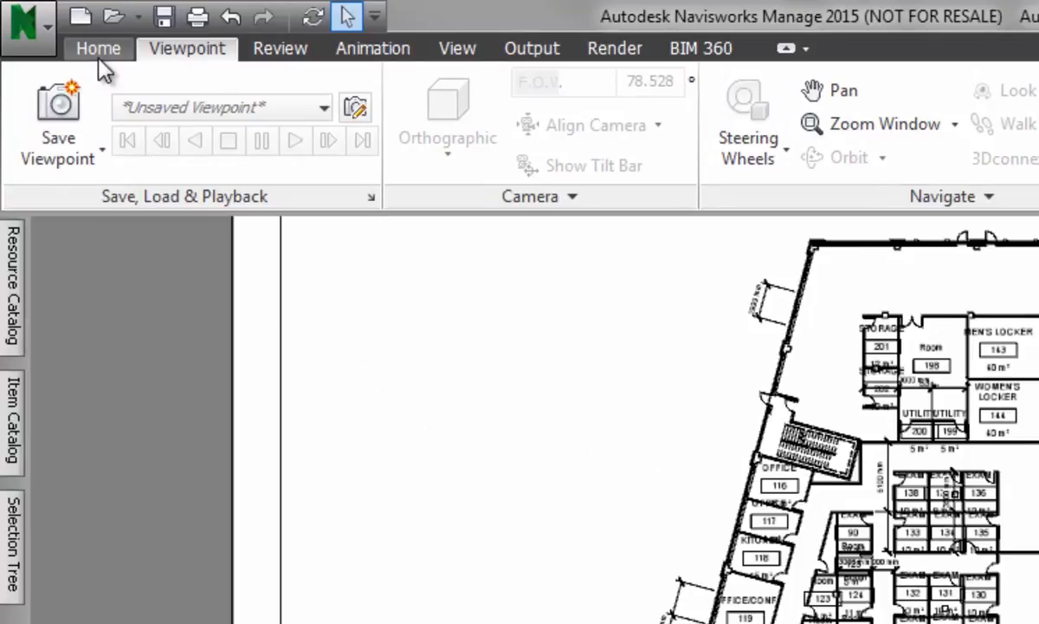
pyautogui.click(99, 50)
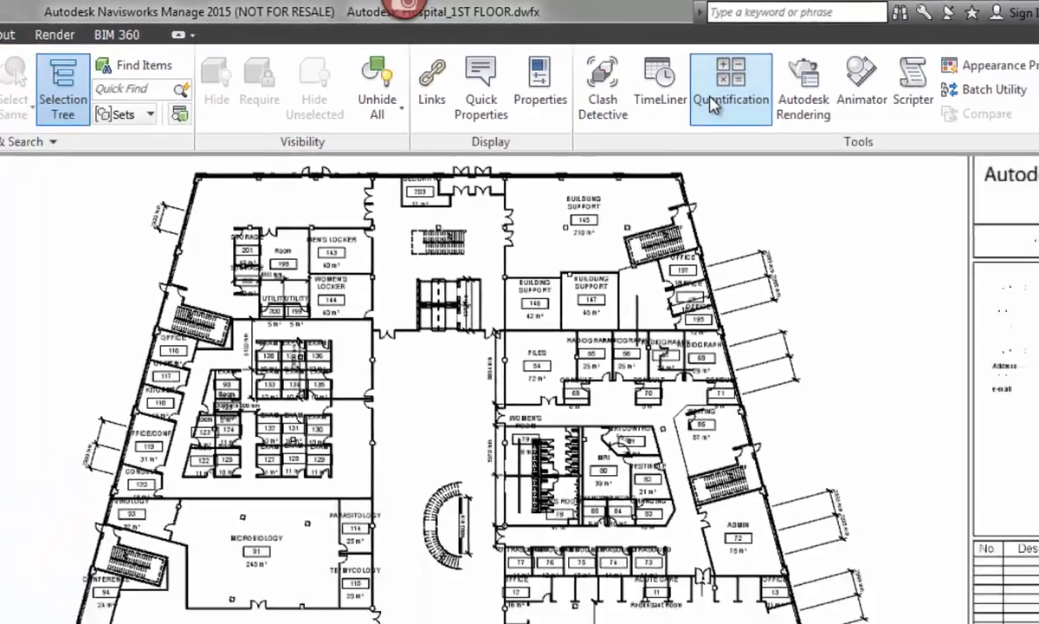
pyautogui.click(712, 103)
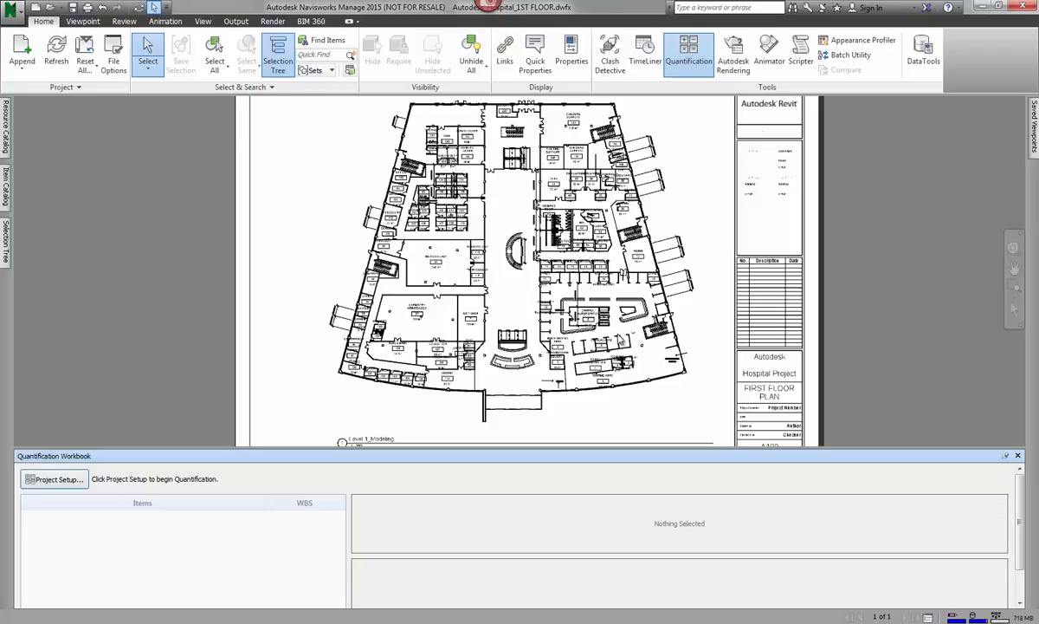
pyautogui.click(57, 479)
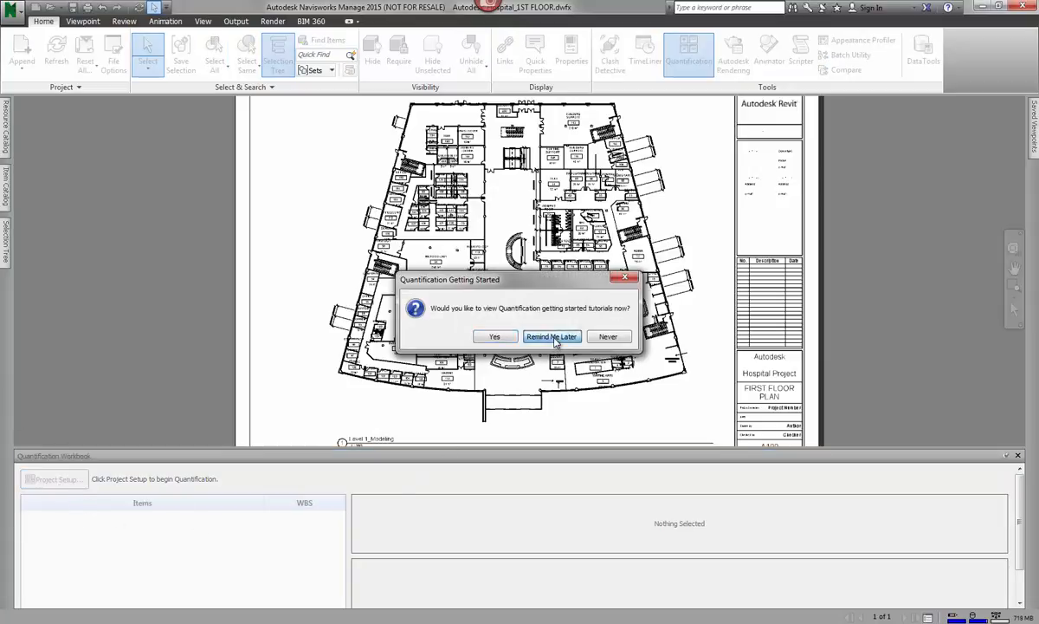
pyautogui.click(555, 338)
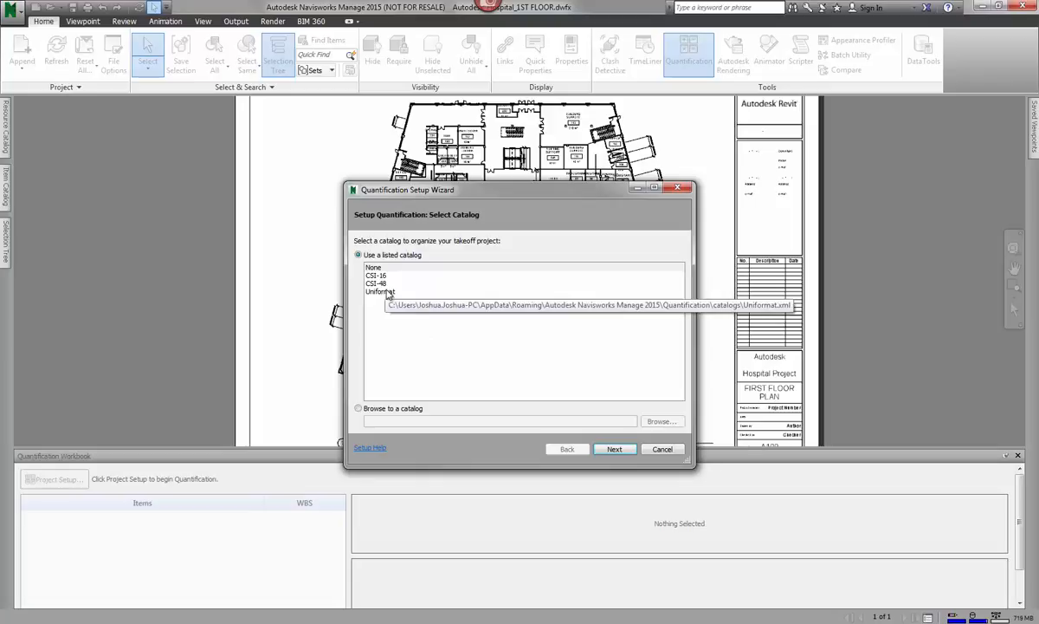
# Set up the takeoff project with the Uniformat catalog and metric measurement units, keeping the remaining defaults, and create the database
pyautogui.click(386, 292)
pyautogui.click(614, 449)
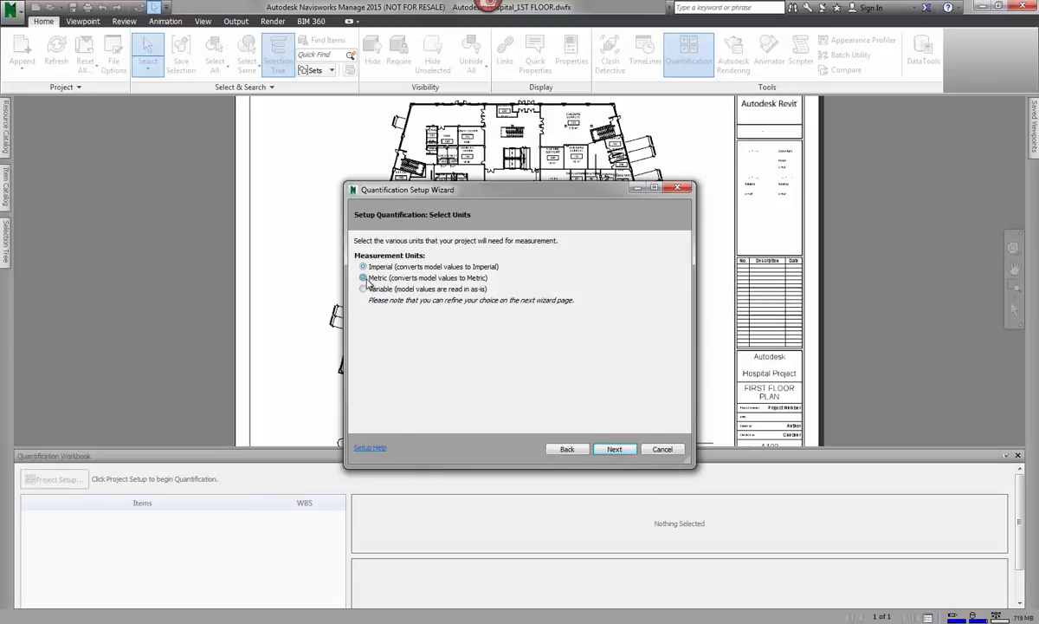
pyautogui.click(365, 278)
pyautogui.click(621, 450)
pyautogui.click(616, 450)
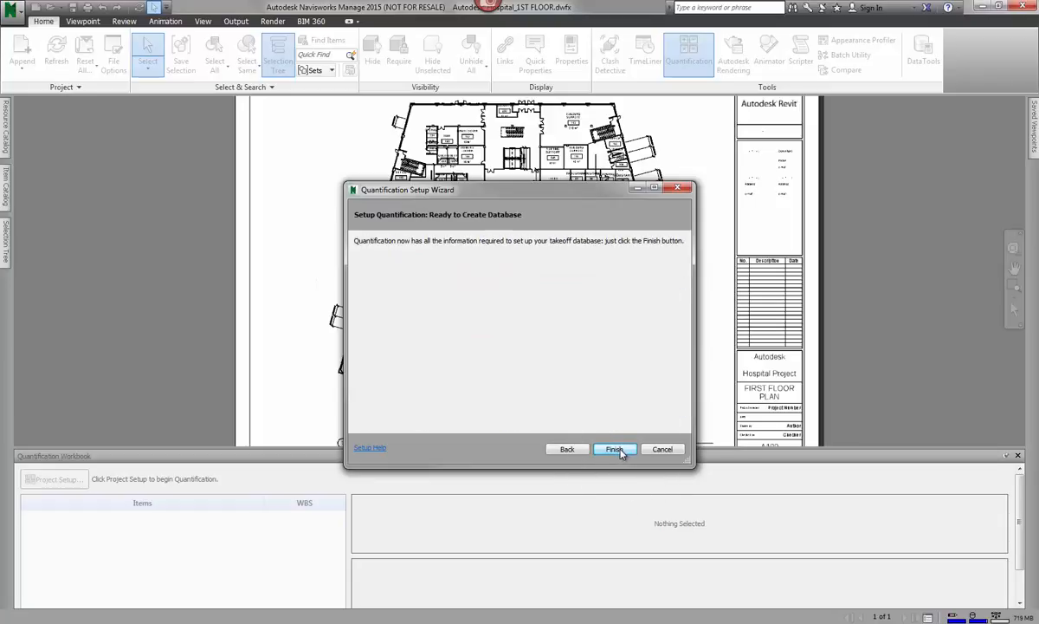
pyautogui.click(617, 450)
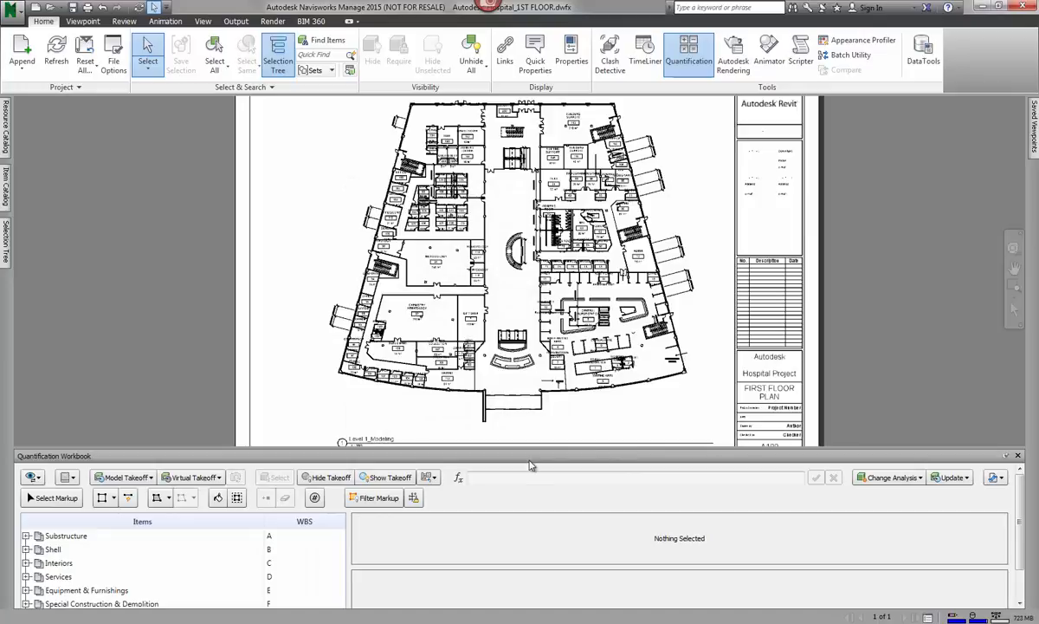
# In the Item Catalog, add a new item named Interior Walls under Interiors > Interior Construction > Partitions
pyautogui.click(7, 186)
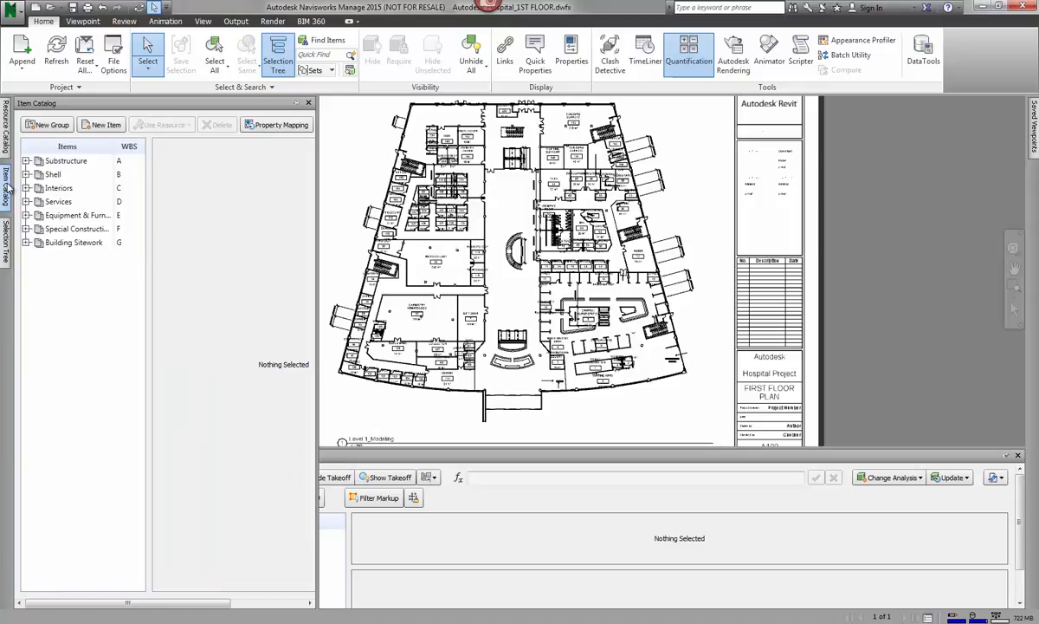
pyautogui.click(27, 188)
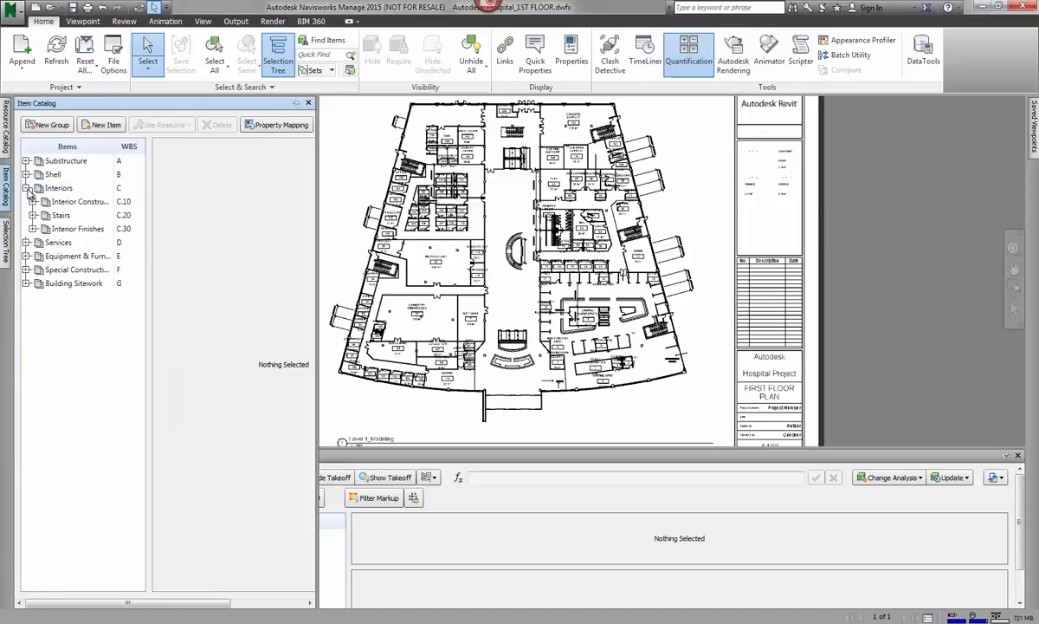
pyautogui.click(33, 201)
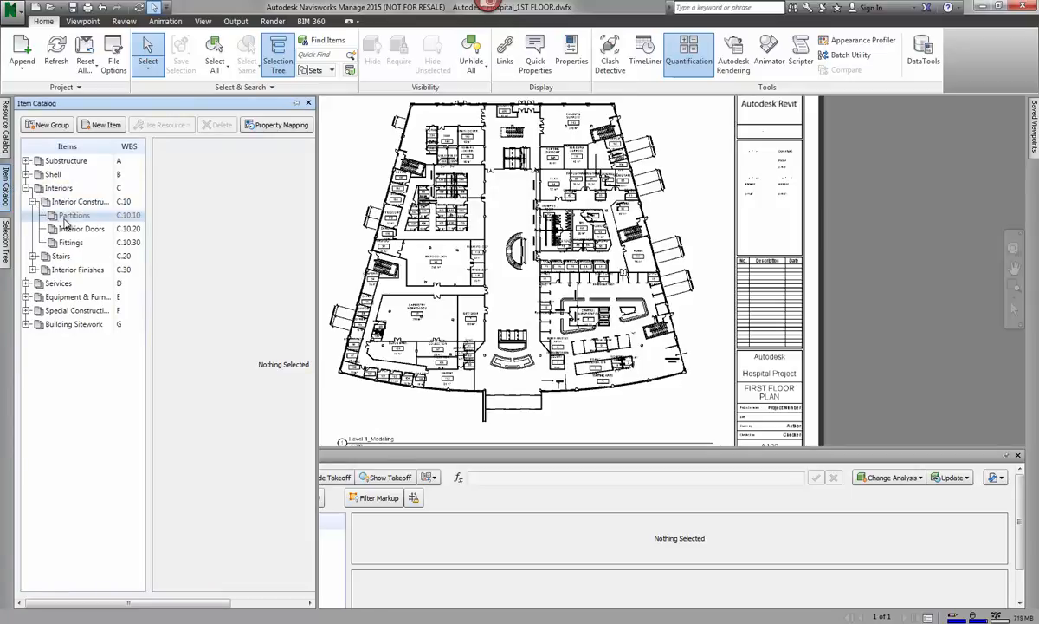
pyautogui.click(66, 216)
pyautogui.rightClick(63, 214)
pyautogui.click(97, 310)
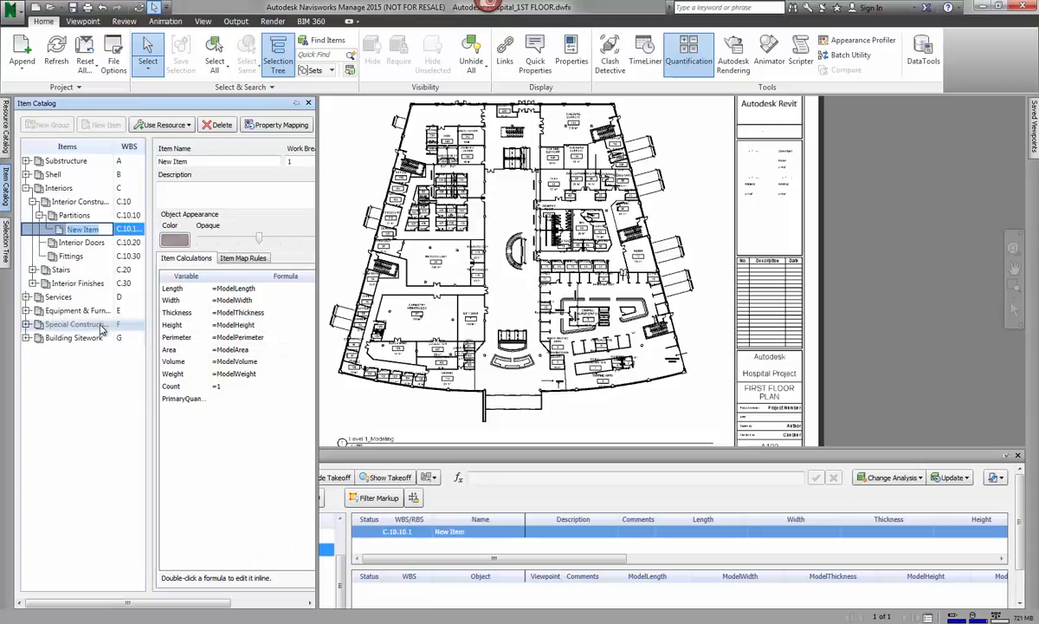
pyautogui.press('BackSpace')
# Add a new catalog item named Interior Double Flush to the Interior Doors group and return to the workbook
pyautogui.click(80, 243)
pyautogui.rightClick(80, 242)
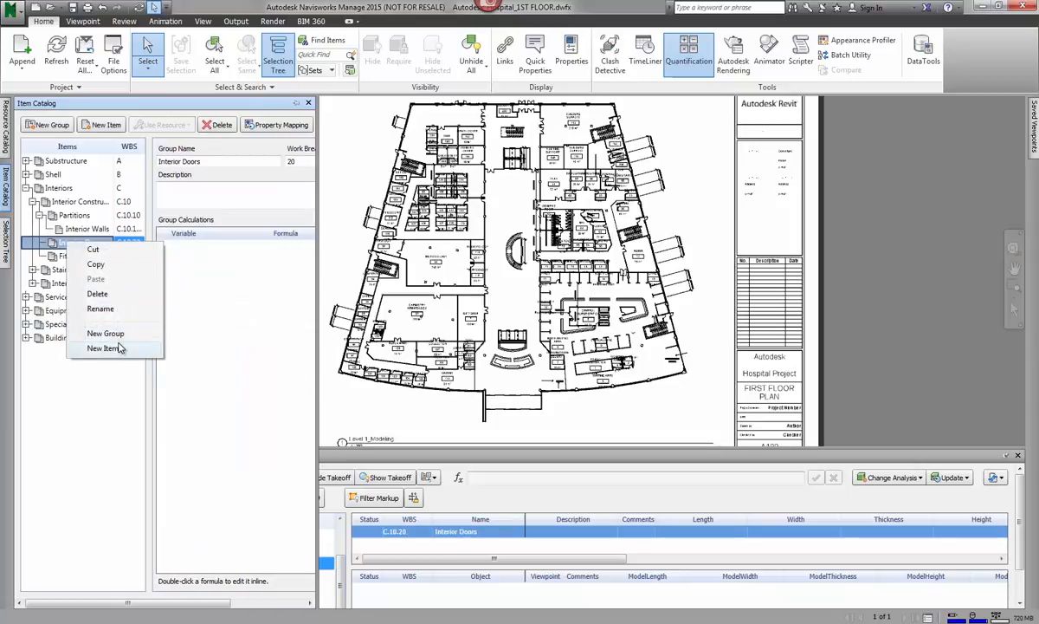
pyautogui.click(119, 349)
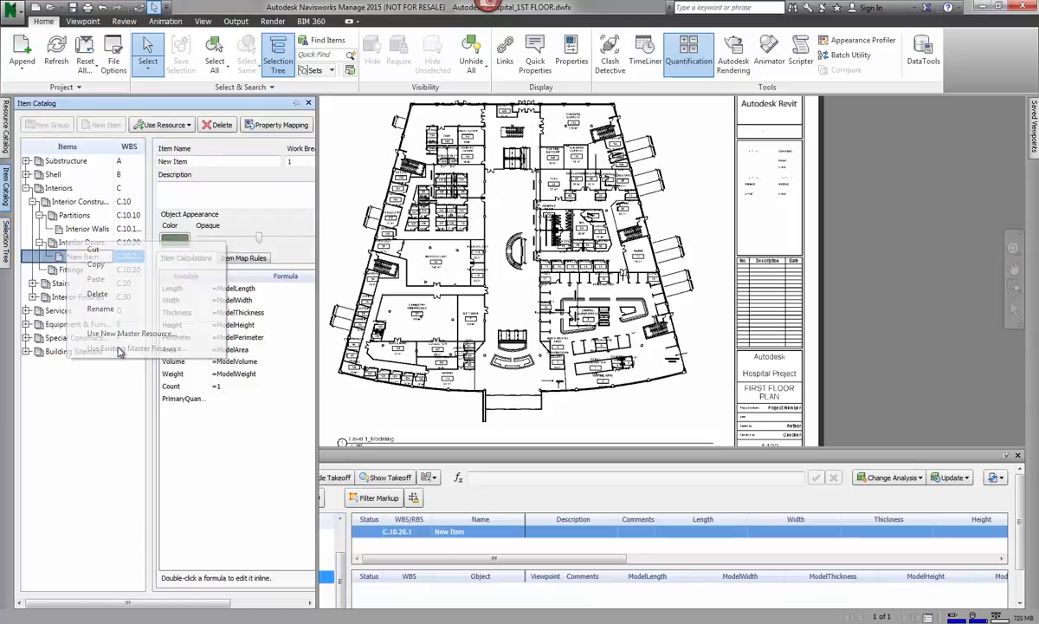
pyautogui.press('BackSpace')
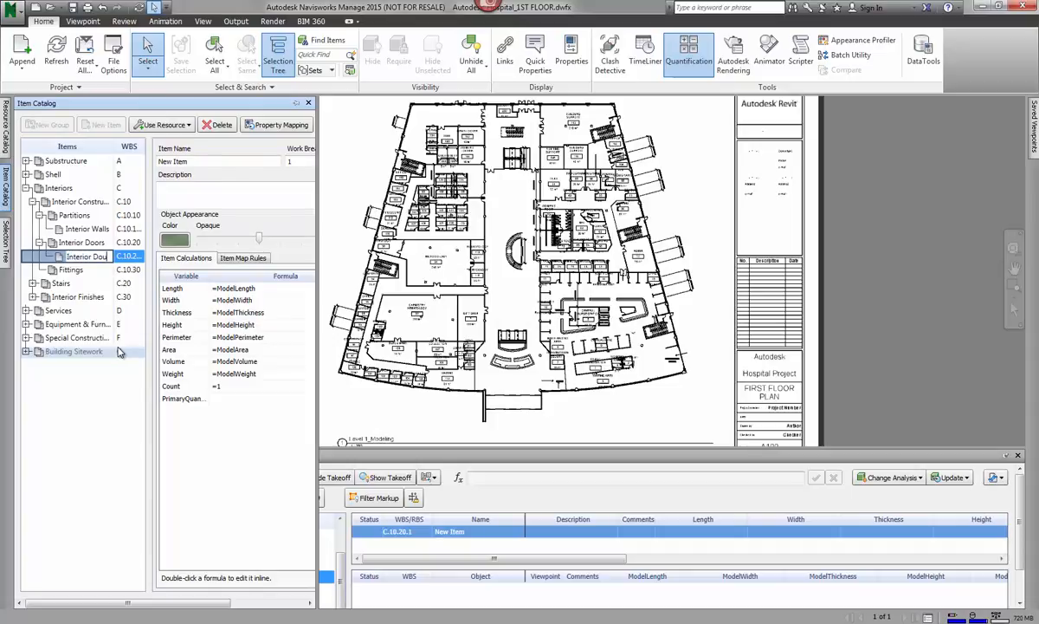
pyautogui.click(117, 384)
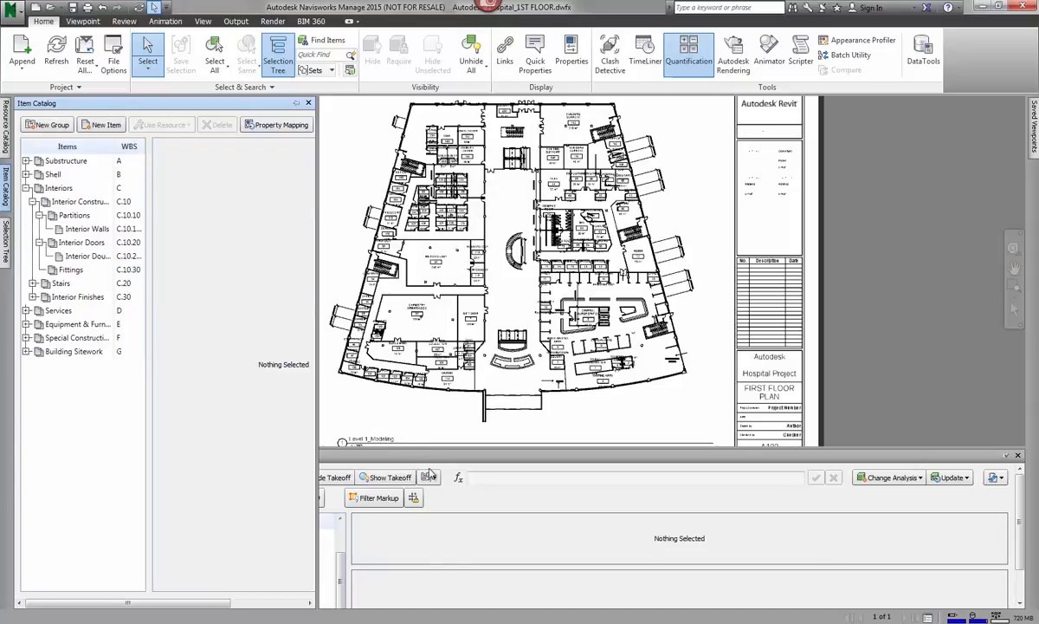
pyautogui.click(459, 592)
# Hide the room tags, dimensions and other annotations on the floor plan so only the building geometry shows
pyautogui.moveTo(429, 360); pyautogui.dragTo(420, 370, button='middle')
pyautogui.scroll(8, 615, 292)
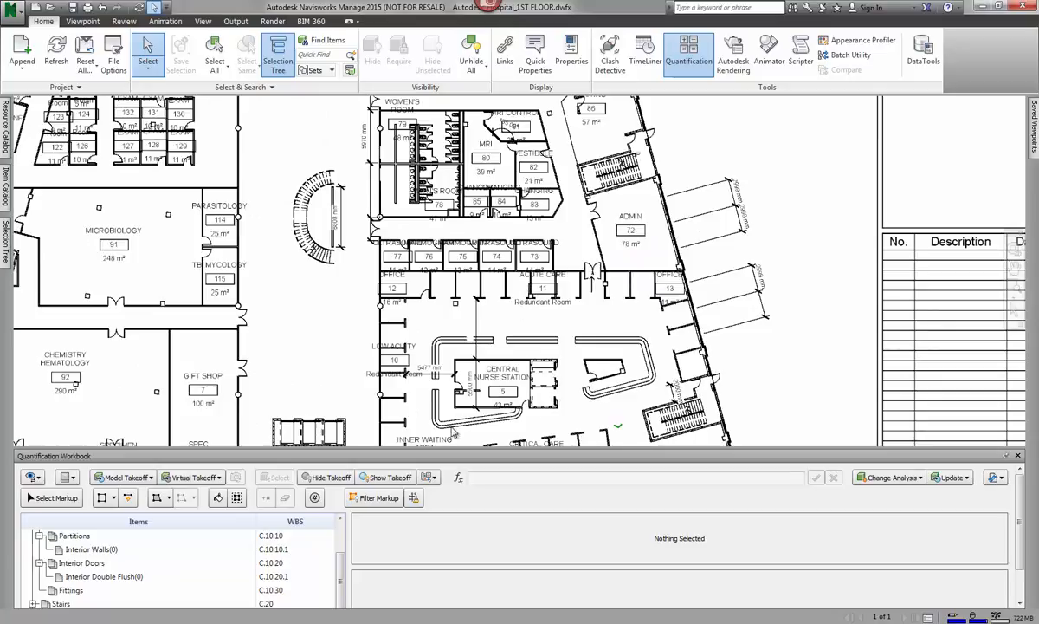
pyautogui.click(415, 499)
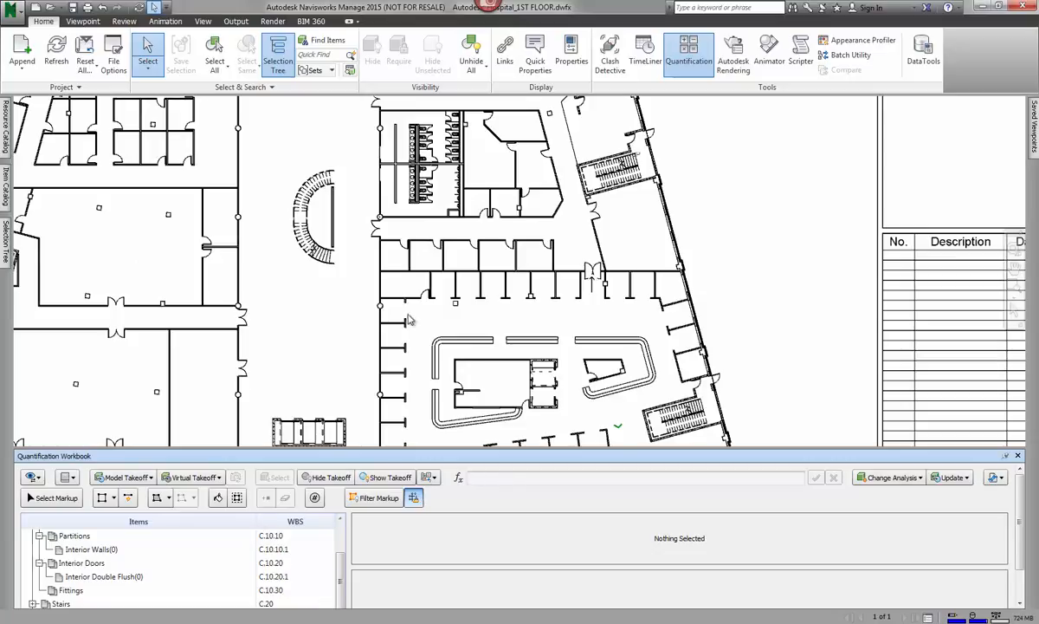
pyautogui.click(417, 500)
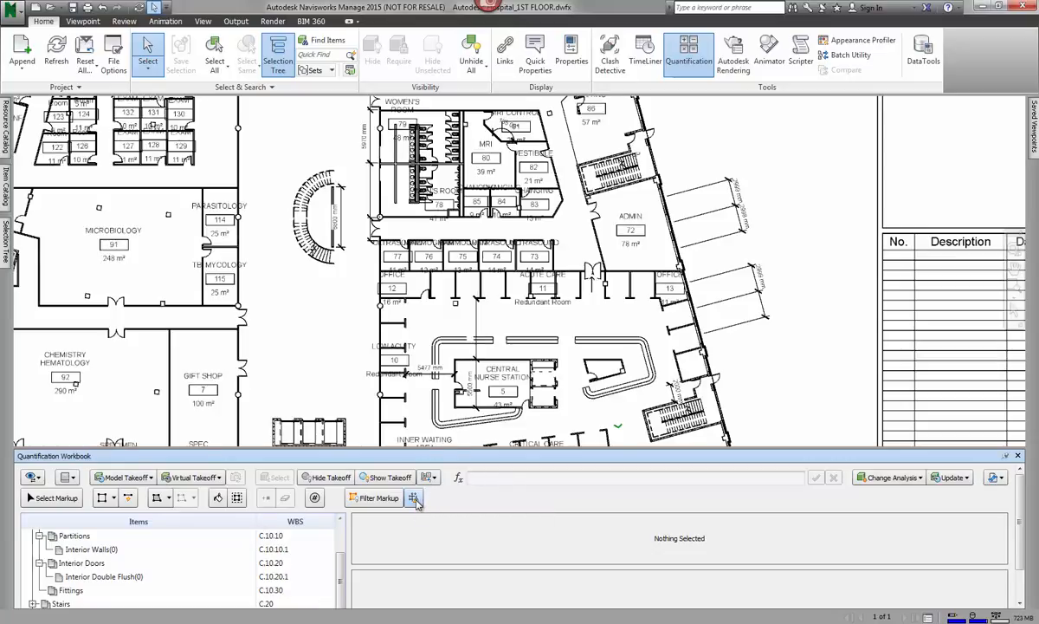
pyautogui.click(415, 499)
# Take off the bottom wall segment of the lower-right room in the central exam block as a single Quick Line under Interior Walls
pyautogui.scroll(-3, 517, 319)
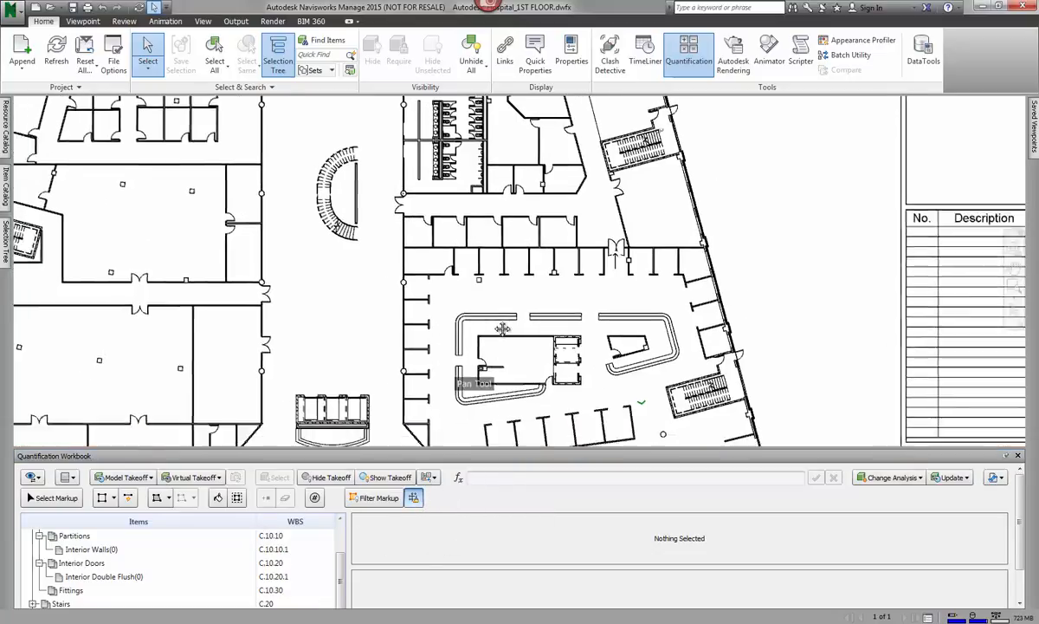
pyautogui.scroll(-5, 517, 318)
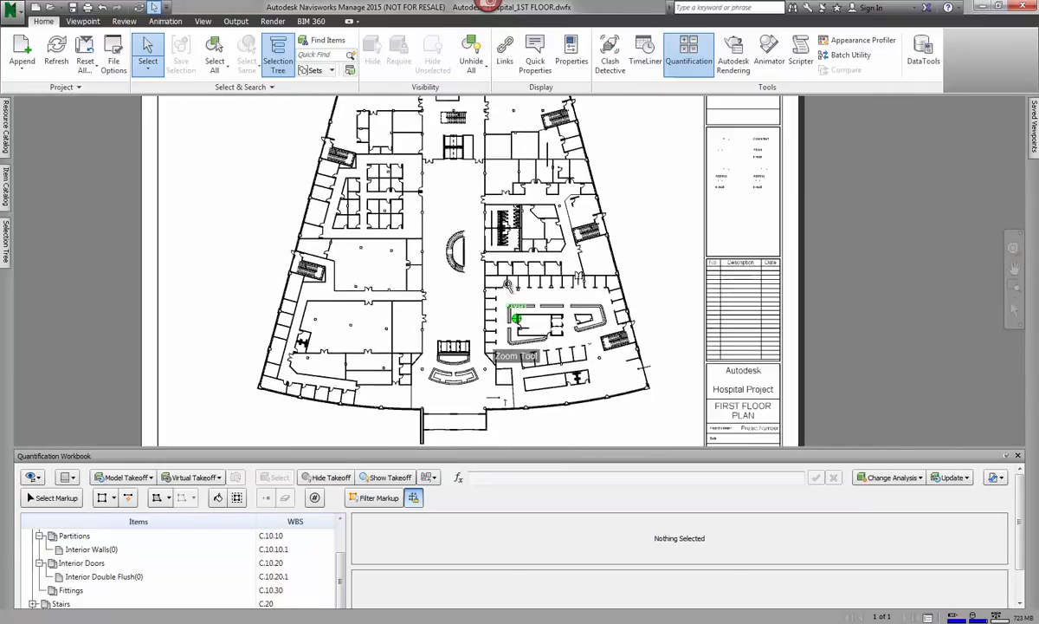
pyautogui.moveTo(499, 275); pyautogui.dragTo(490, 258, button='middle')
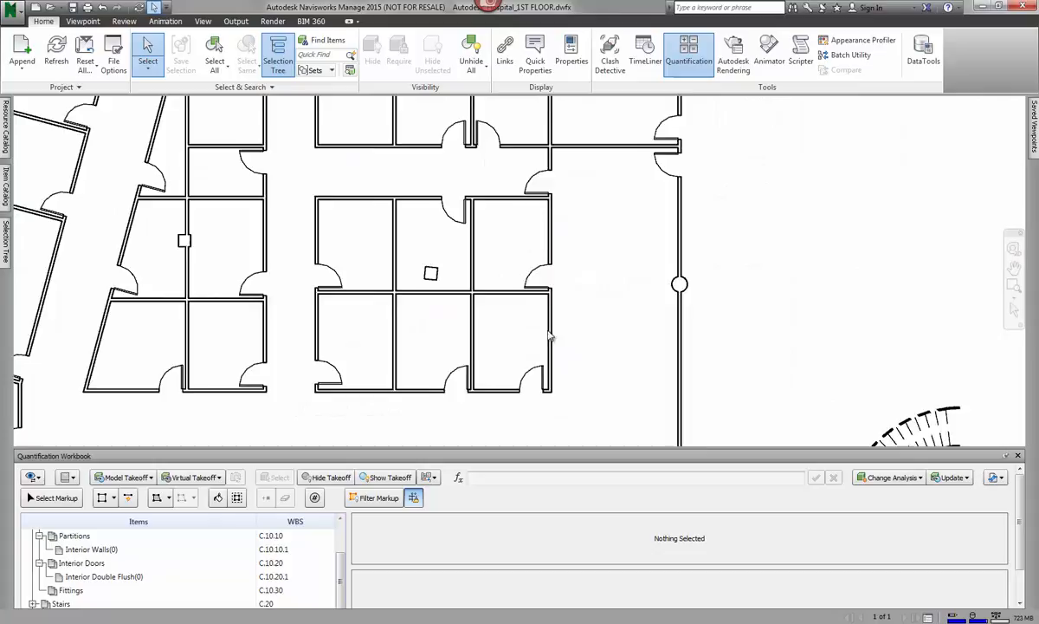
pyautogui.scroll(3, 479, 356)
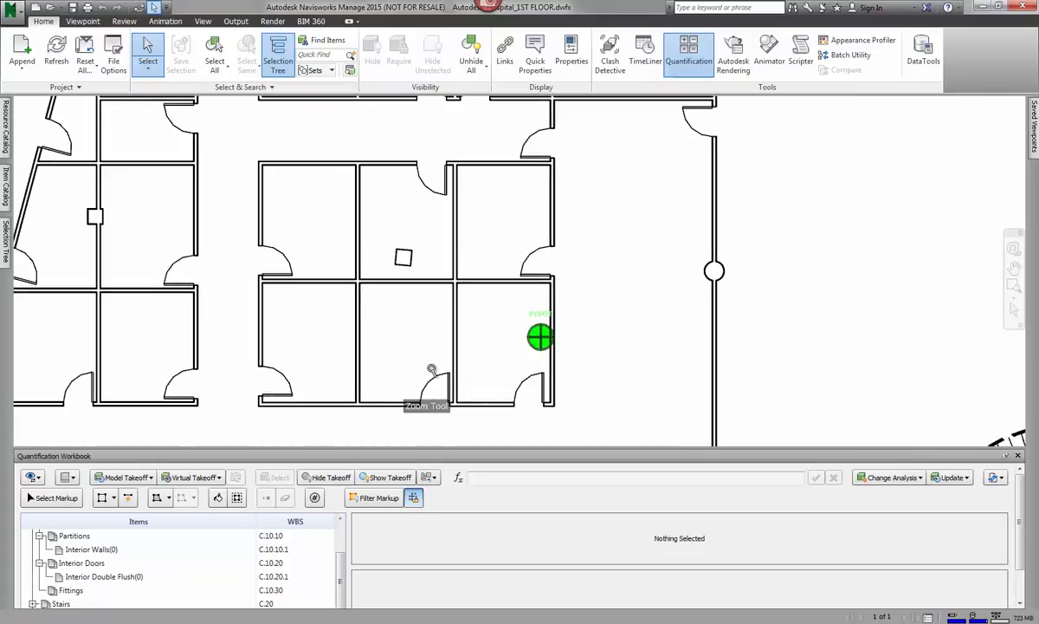
pyautogui.scroll(-1, 479, 356)
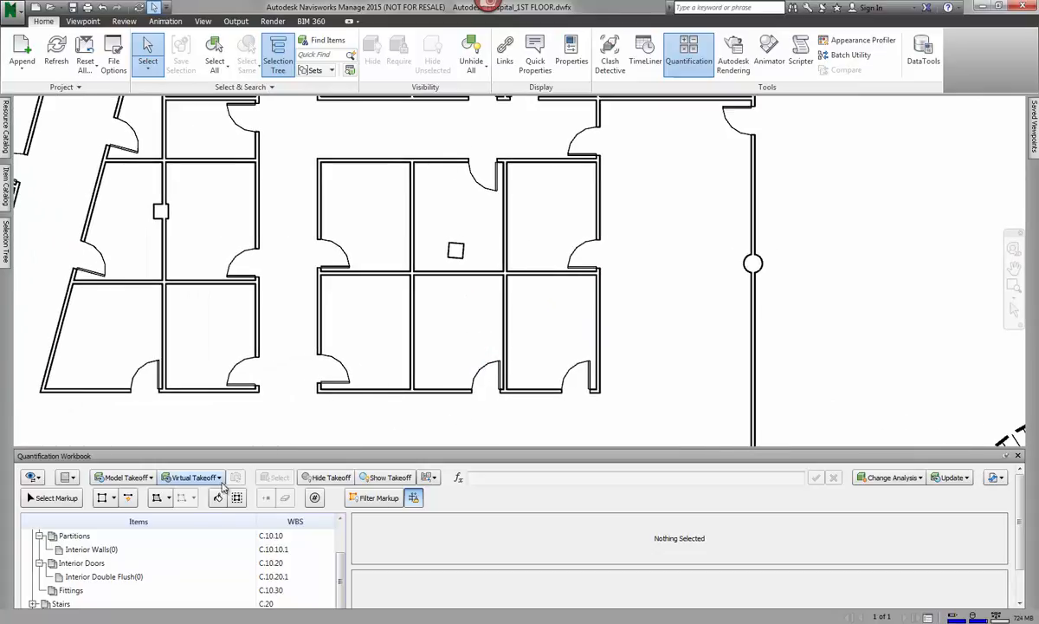
pyautogui.click(95, 549)
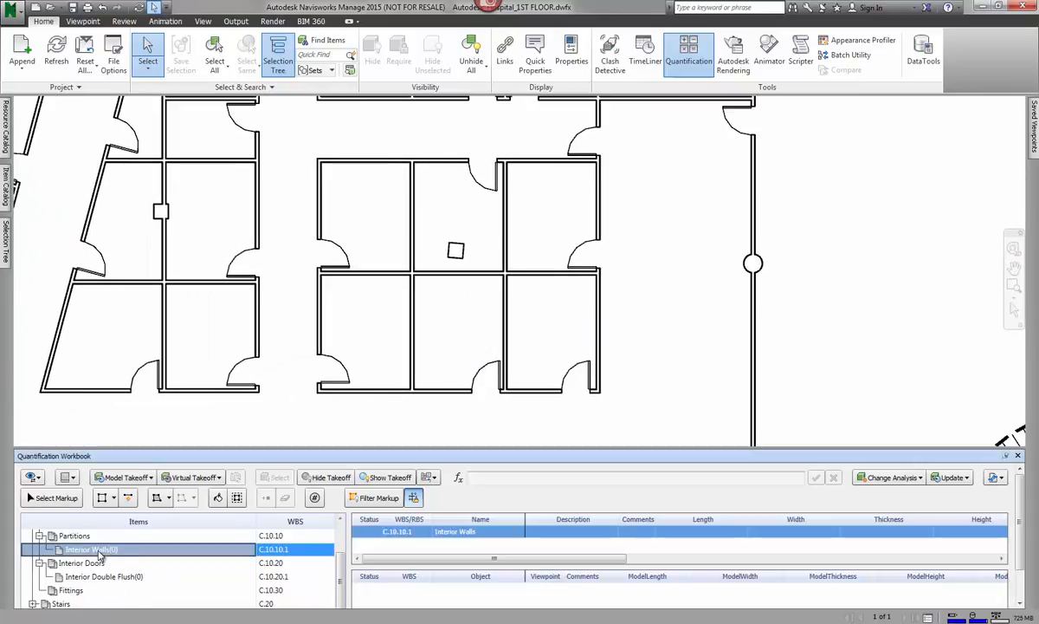
pyautogui.click(128, 498)
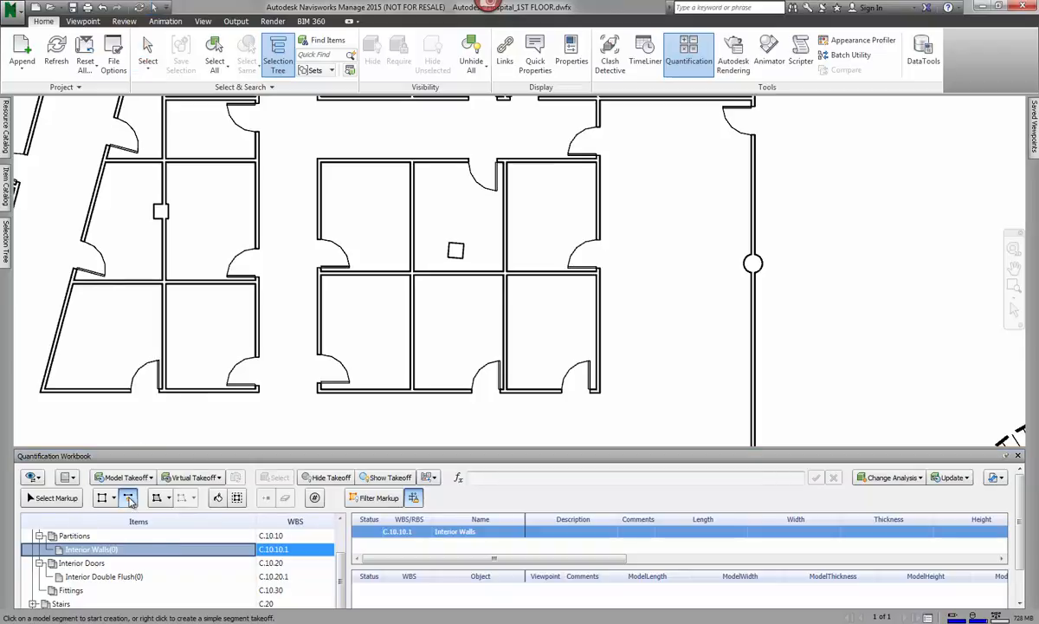
pyautogui.click(531, 391)
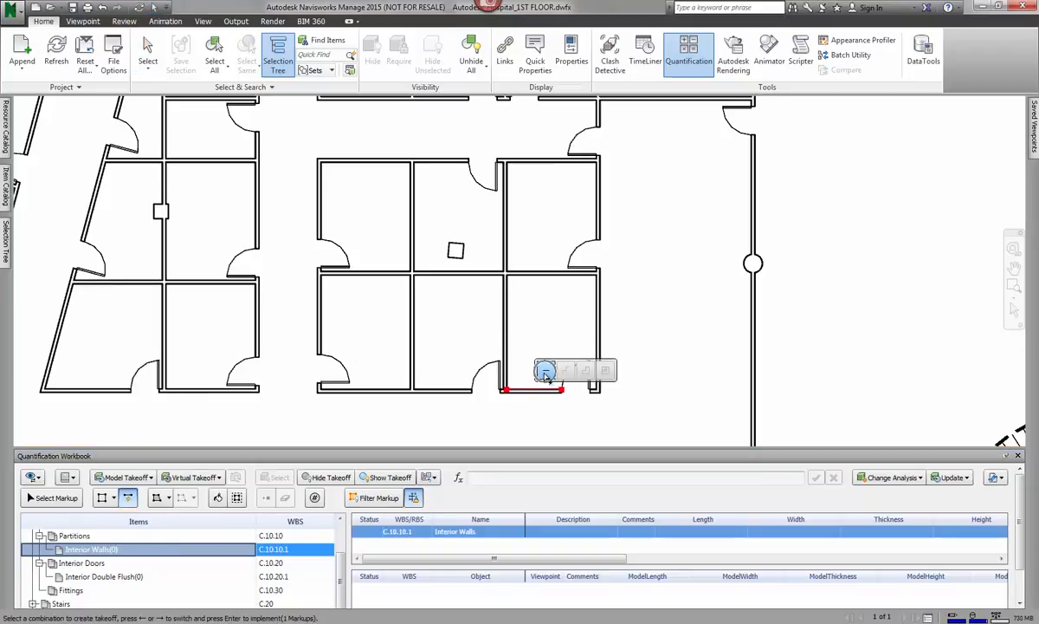
pyautogui.click(546, 373)
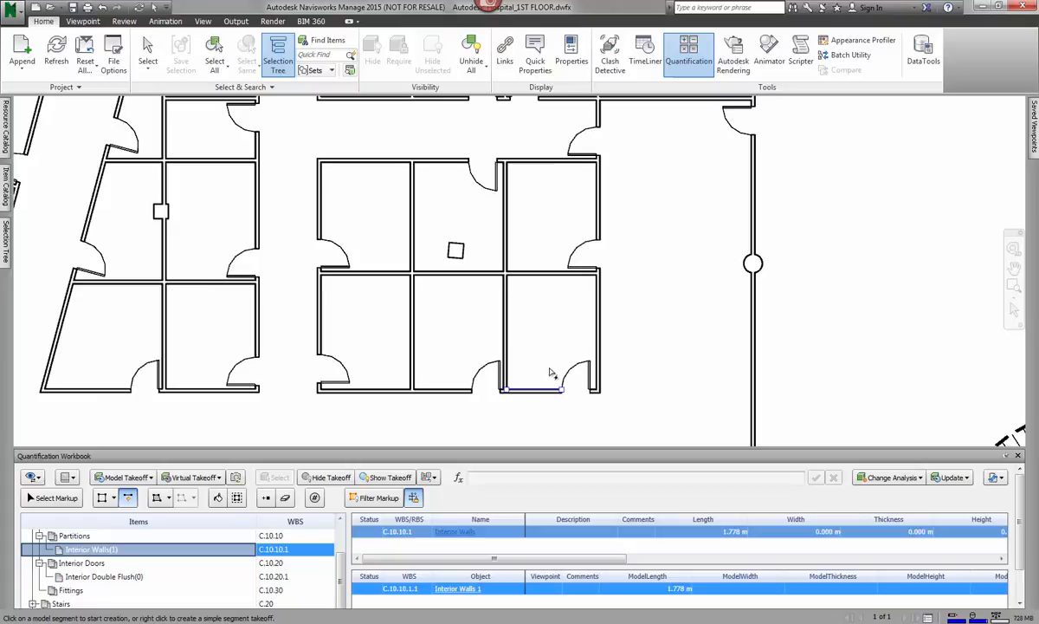
# Take off the left, top and right walls of the central exam block's lower-right room as single Quick Lines under Interior Walls
pyautogui.click(510, 343)
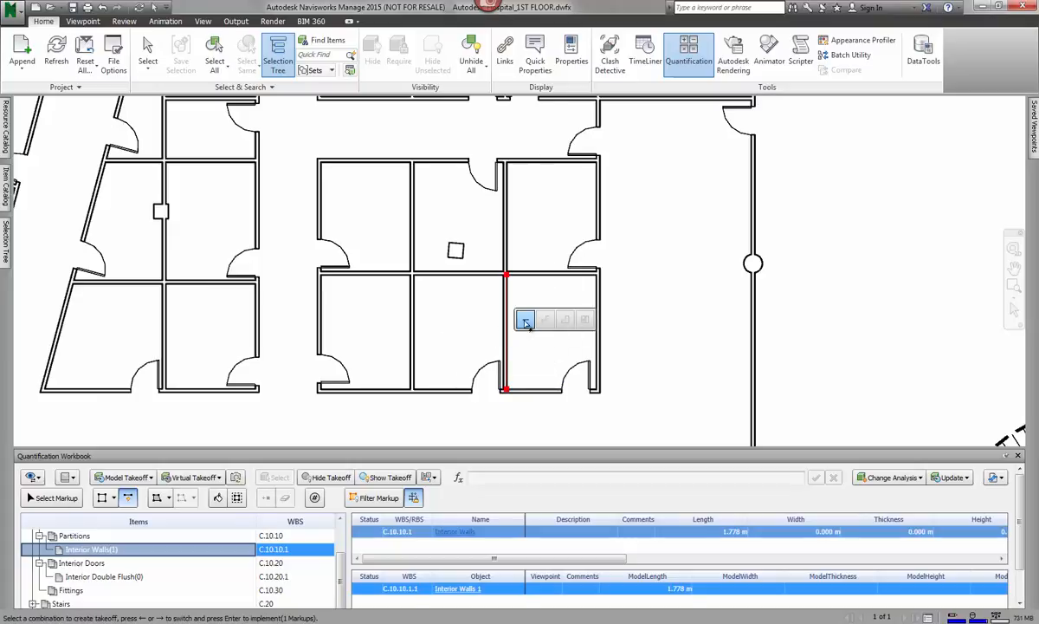
pyautogui.click(526, 323)
pyautogui.click(535, 280)
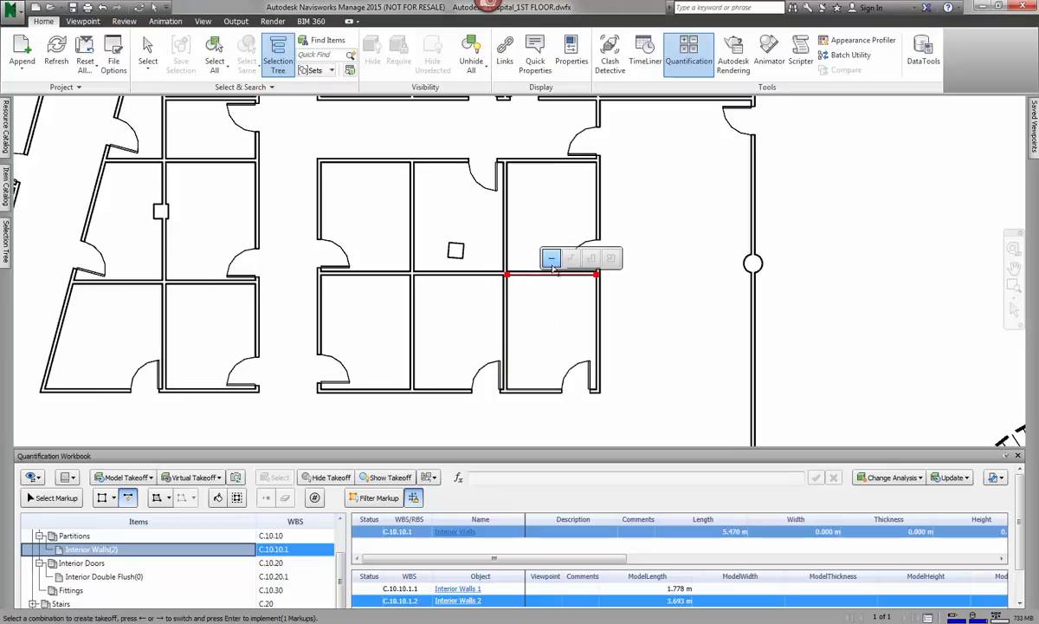
pyautogui.click(551, 259)
pyautogui.click(598, 314)
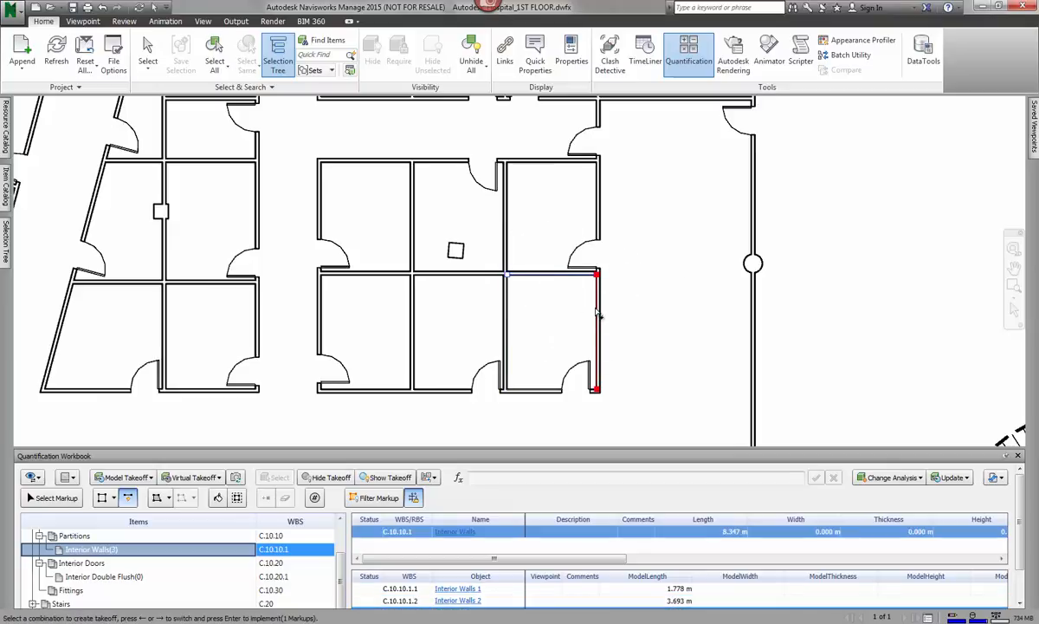
pyautogui.click(613, 292)
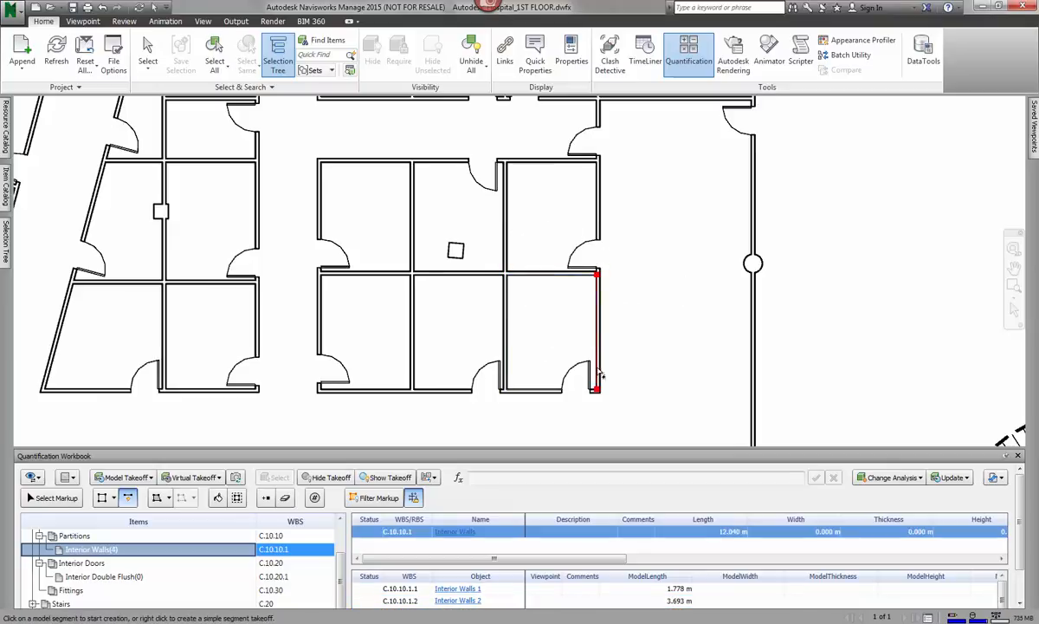
# Take off the short bottom wall stub to the right of the lower-right room's door as a single Quick Line
pyautogui.scroll(3, 579, 407)
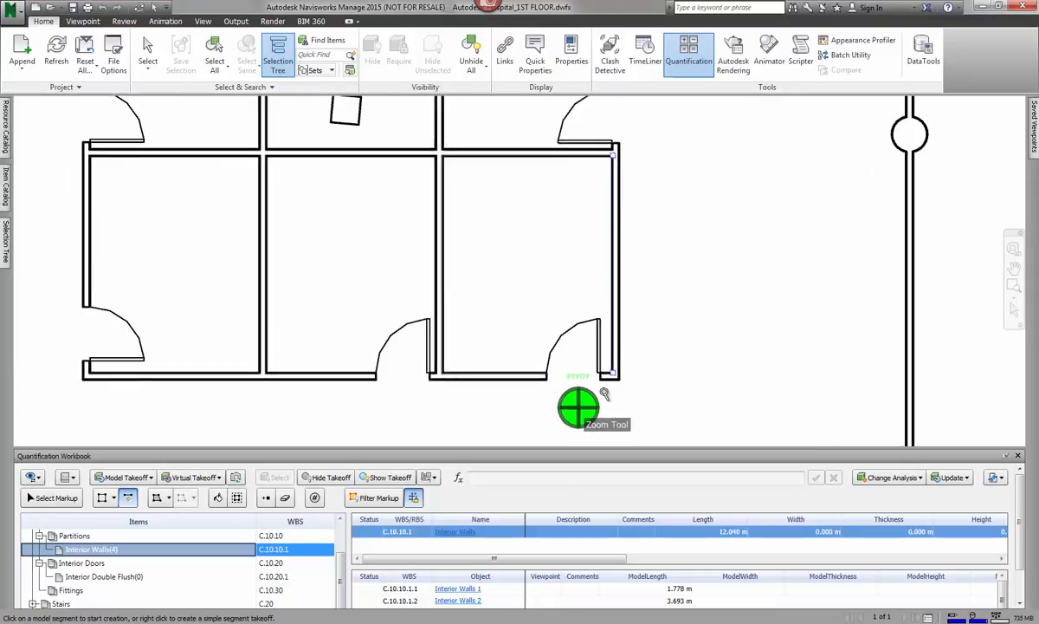
pyautogui.click(619, 350)
pyautogui.click(631, 353)
pyautogui.scroll(-3, 631, 353)
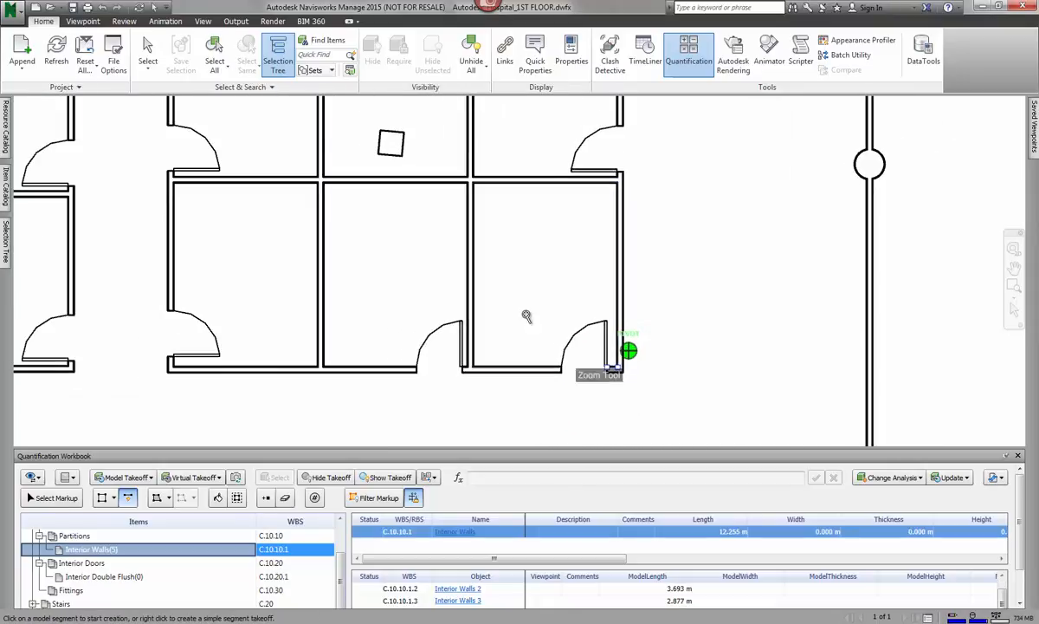
# Trace the block's lower-middle room as a closed Polyline under Interior Walls, starting at its bottom-left corner and passing through all four corners
pyautogui.click(113, 499)
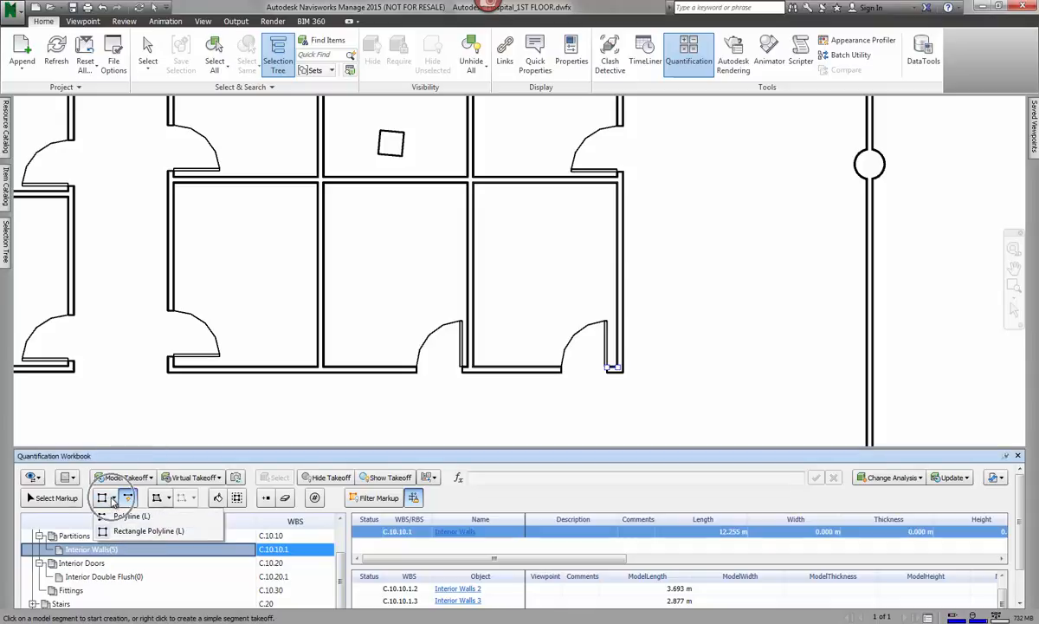
pyautogui.click(130, 516)
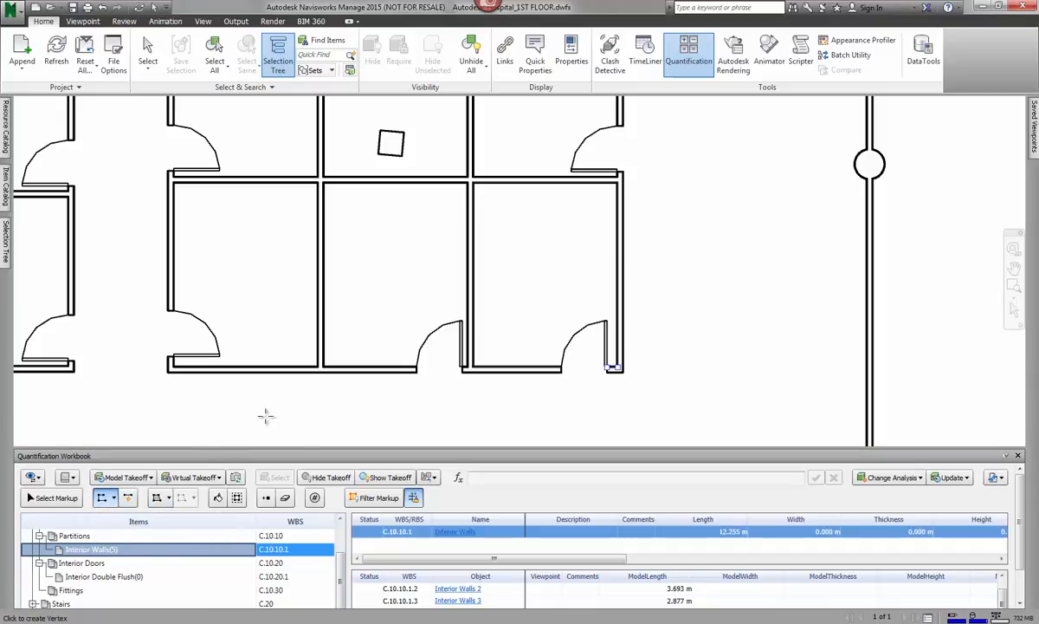
pyautogui.click(323, 365)
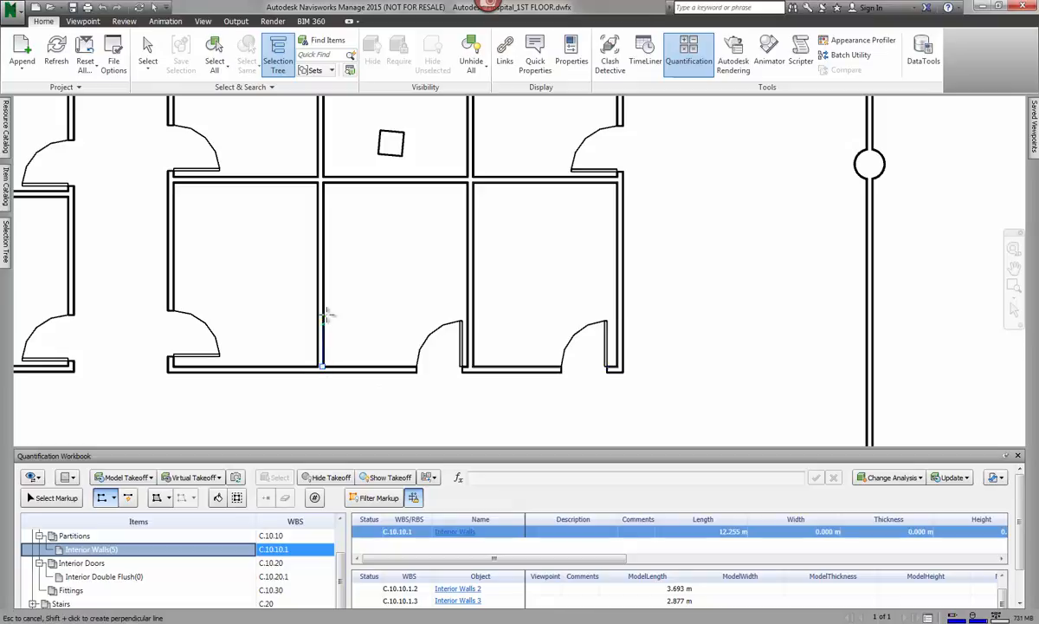
pyautogui.click(322, 182)
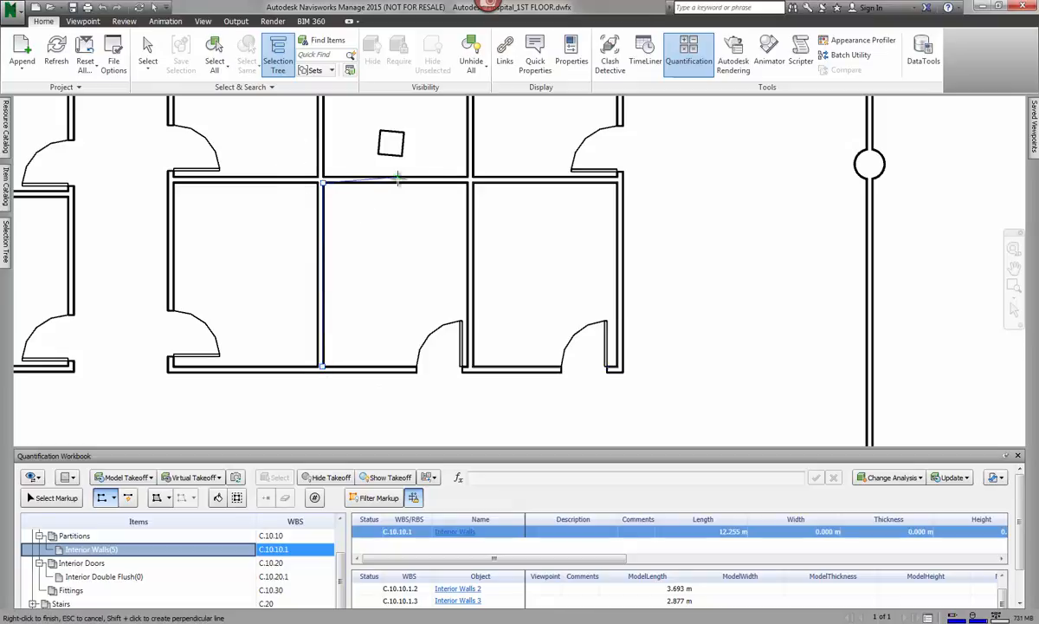
pyautogui.click(468, 182)
pyautogui.click(466, 367)
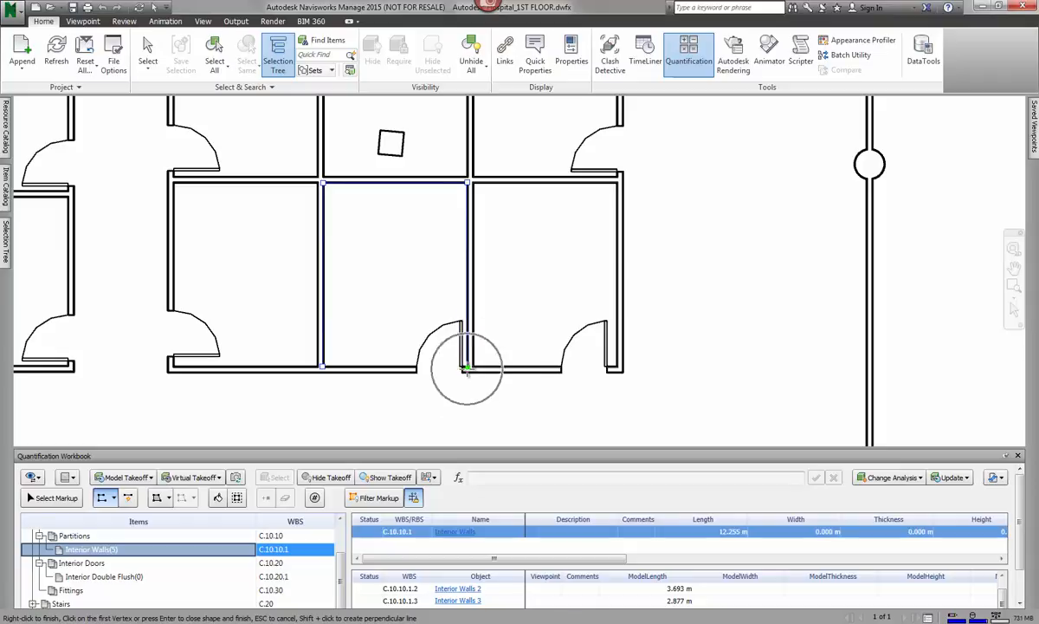
pyautogui.click(322, 368)
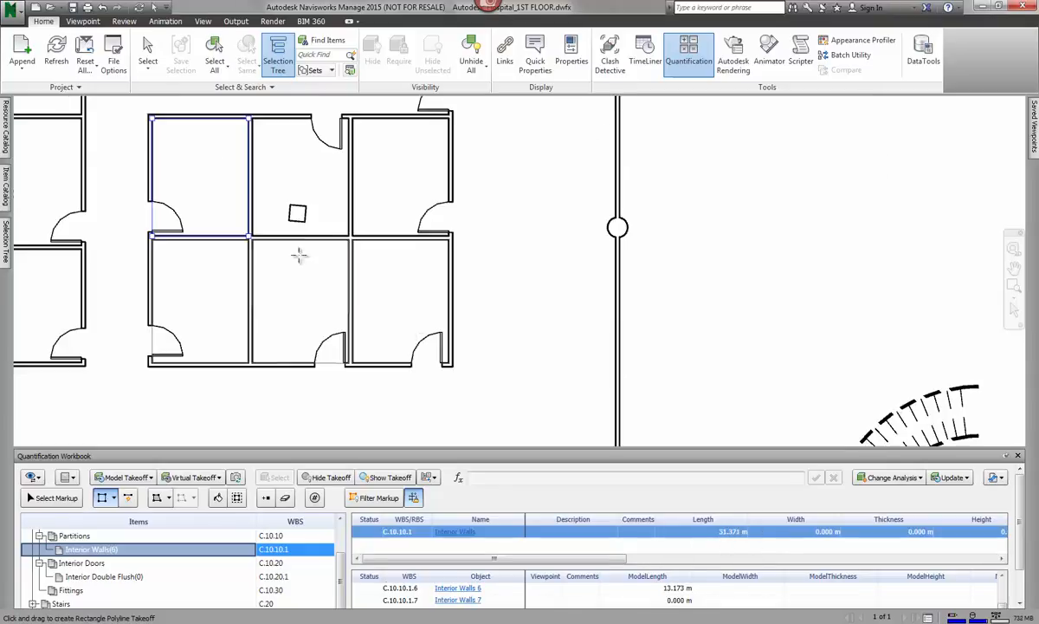
# Extend the short wall stub markup beside the lower-right room's door across the opening to the room's bottom-left corner
pyautogui.scroll(3, 425, 378)
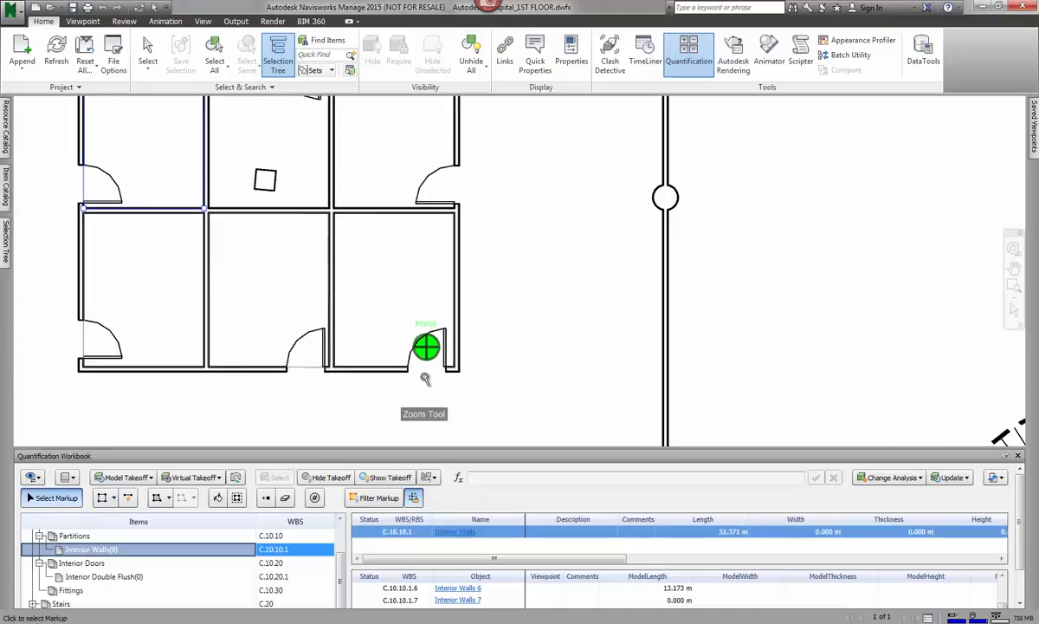
pyautogui.scroll(2, 425, 379)
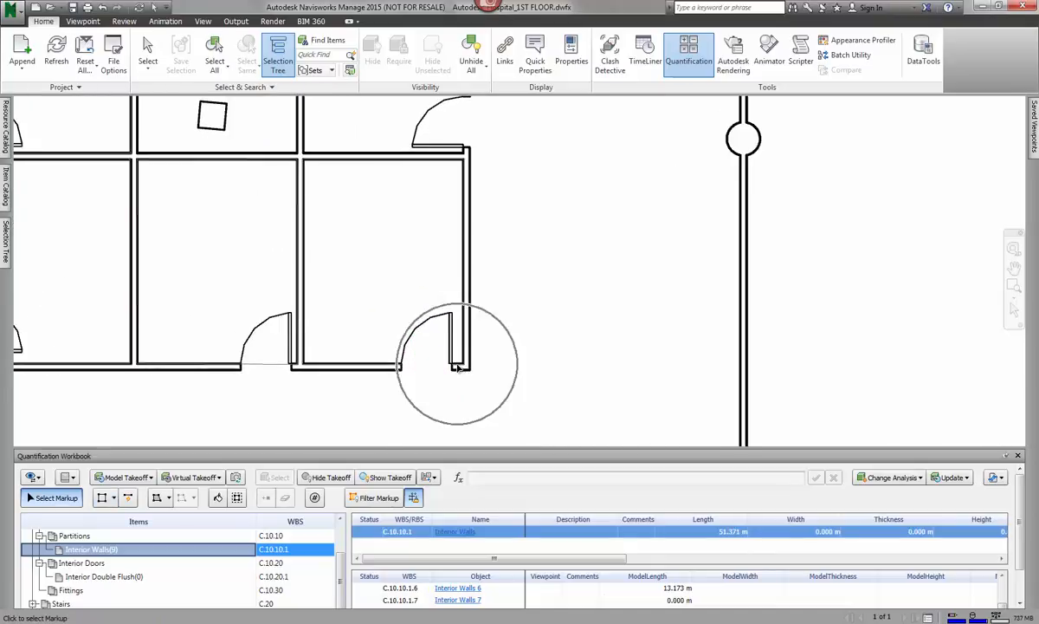
pyautogui.click(459, 366)
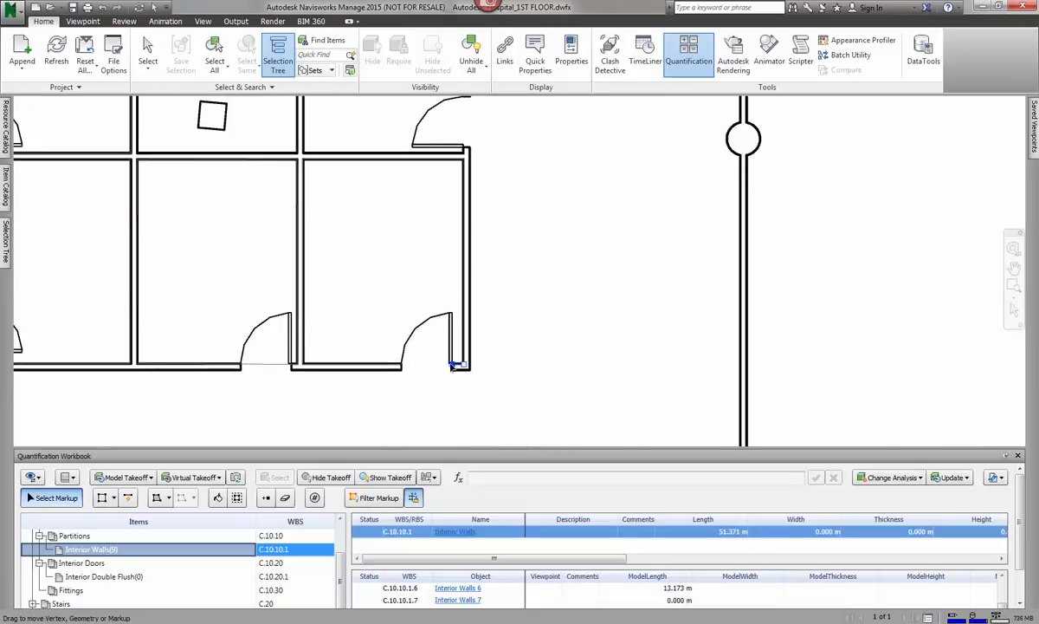
pyautogui.moveTo(452, 367); pyautogui.dragTo(313, 367)
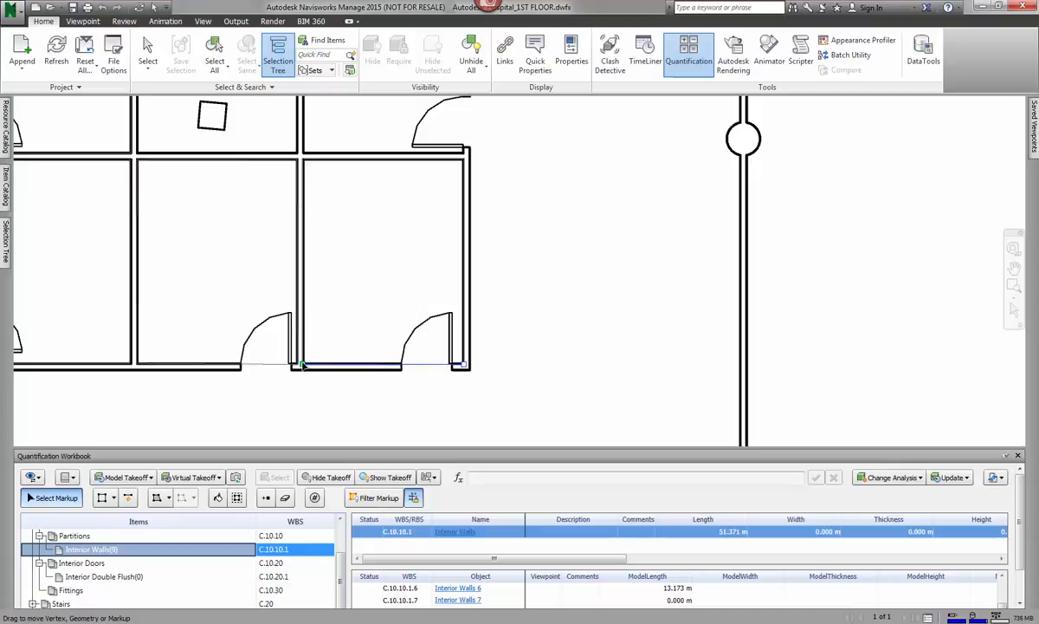
pyautogui.scroll(-5, 390, 314)
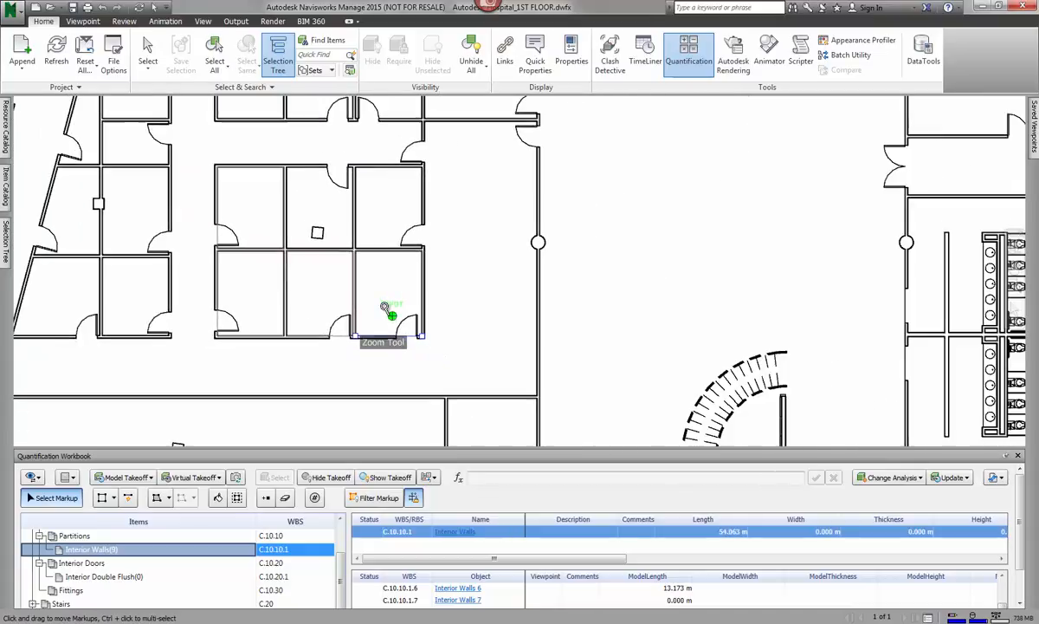
# Select the walls from Basic Wall [542494] through Basic Wall [637243] in the Selection Tree and take them off to Interior Walls
pyautogui.moveTo(389, 314); pyautogui.dragTo(408, 258, button='middle')
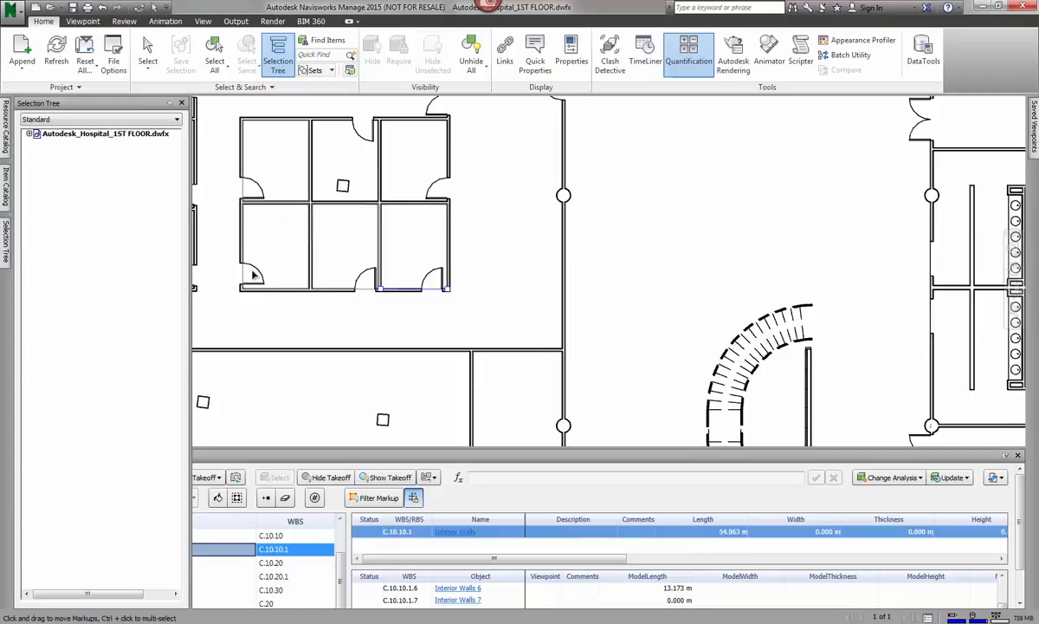
pyautogui.scroll(-10, 534, 286)
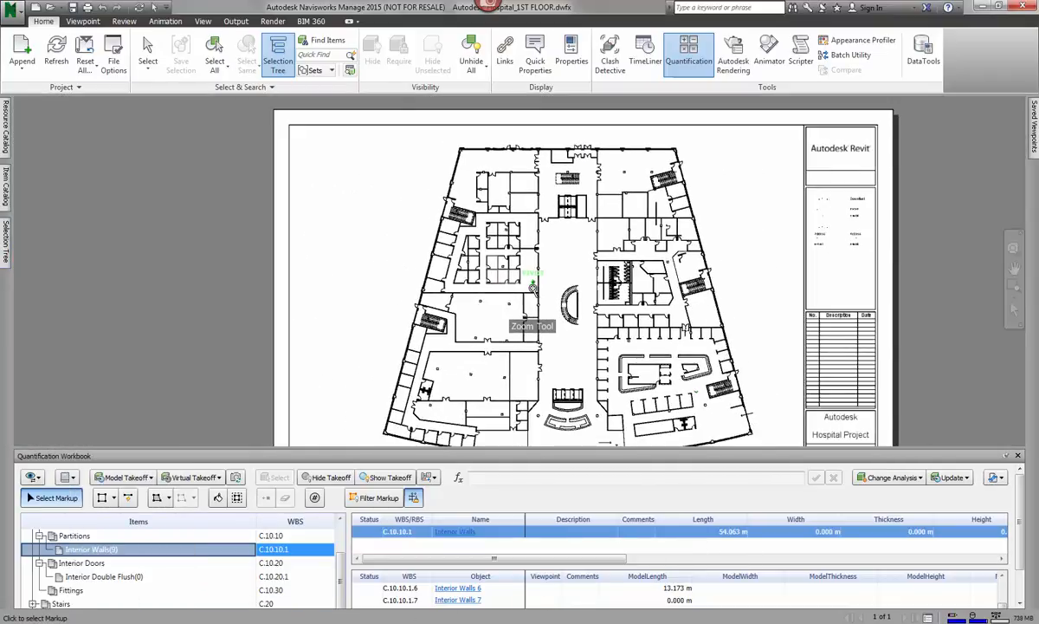
pyautogui.scroll(5, 534, 286)
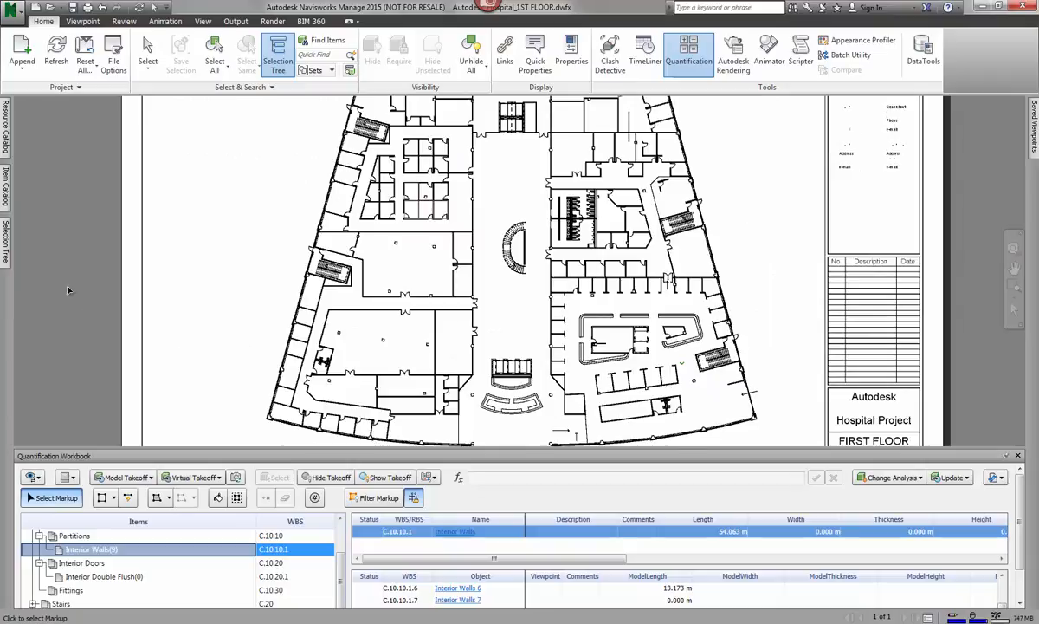
pyautogui.moveTo(10, 242)
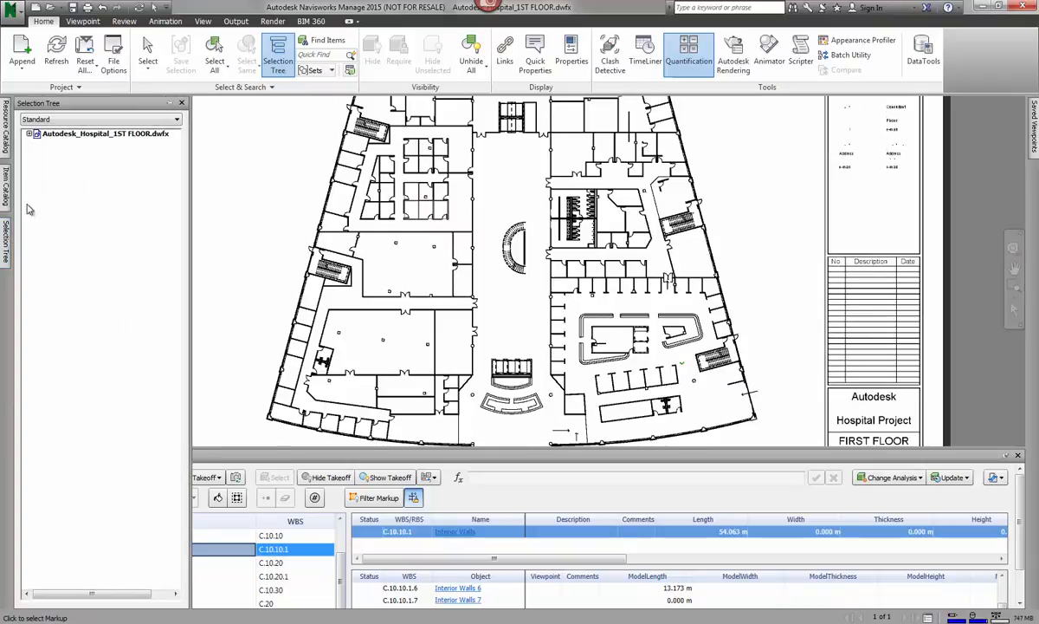
pyautogui.click(30, 134)
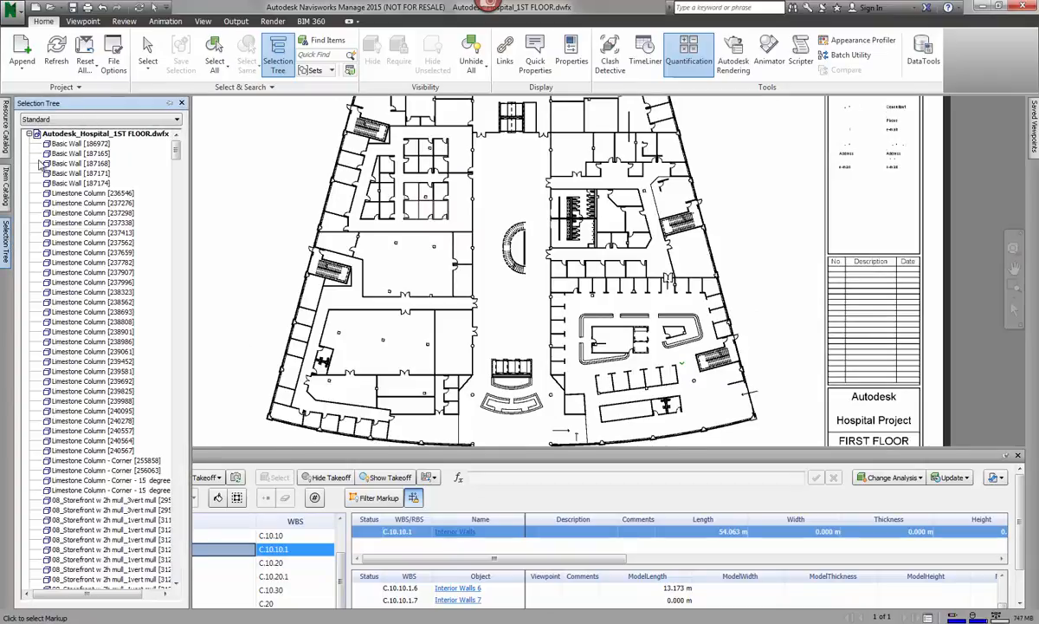
pyautogui.scroll(-20, 95, 331)
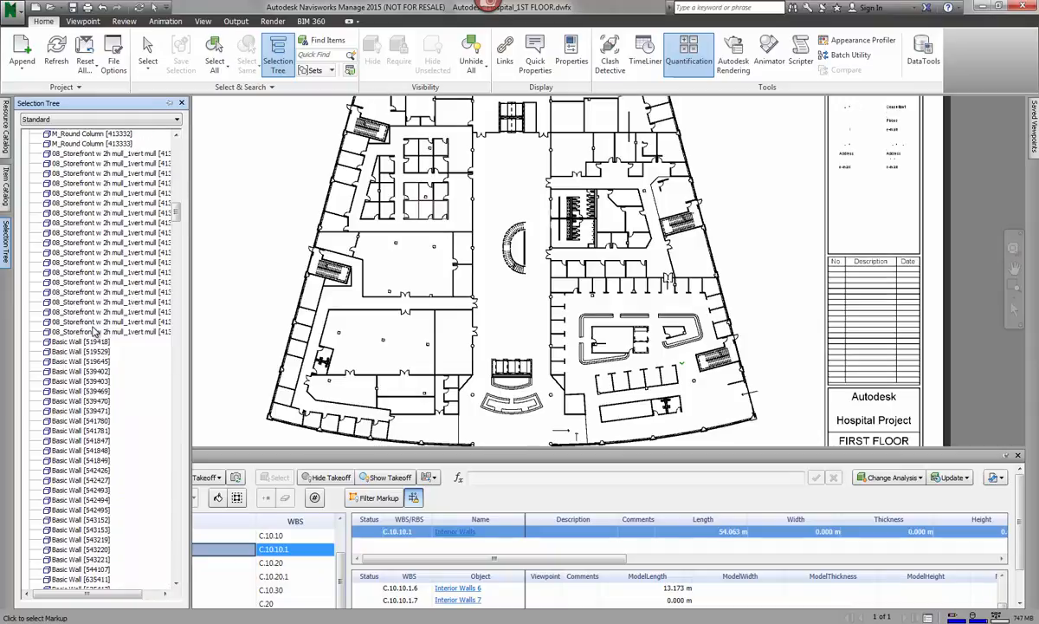
pyautogui.scroll(-9, 95, 331)
pyautogui.click(70, 233)
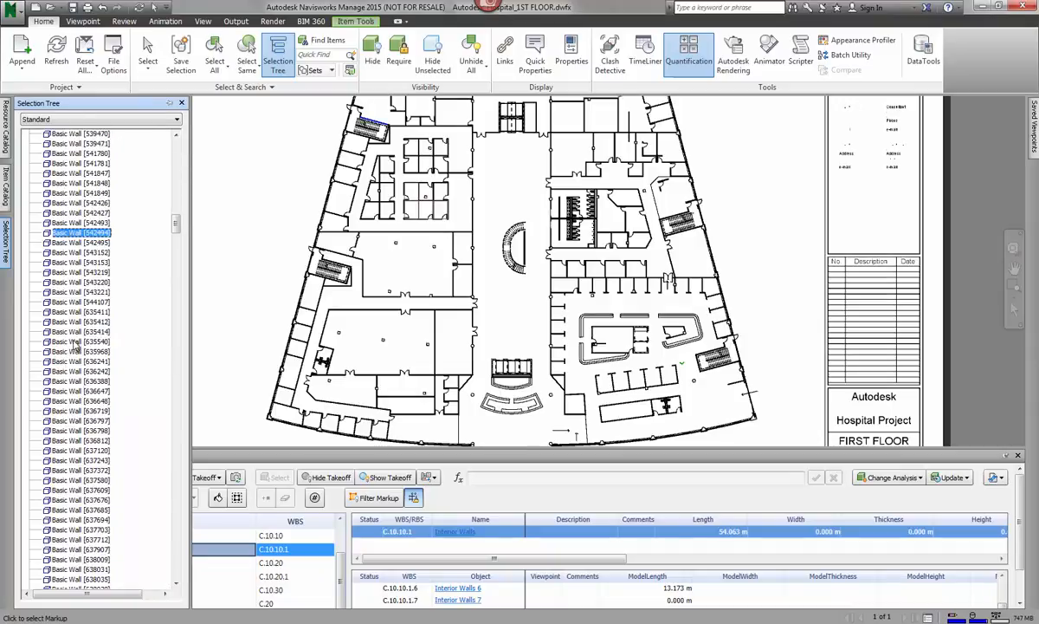
pyautogui.keyDown('shift'); pyautogui.click(73, 461); pyautogui.keyUp('shift')
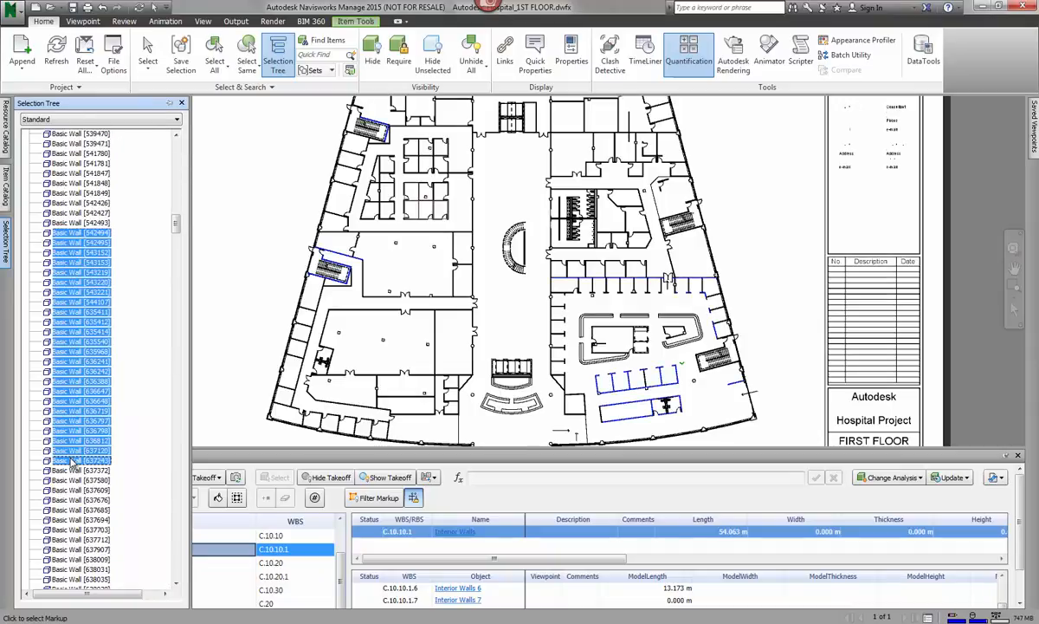
pyautogui.rightClick(76, 332)
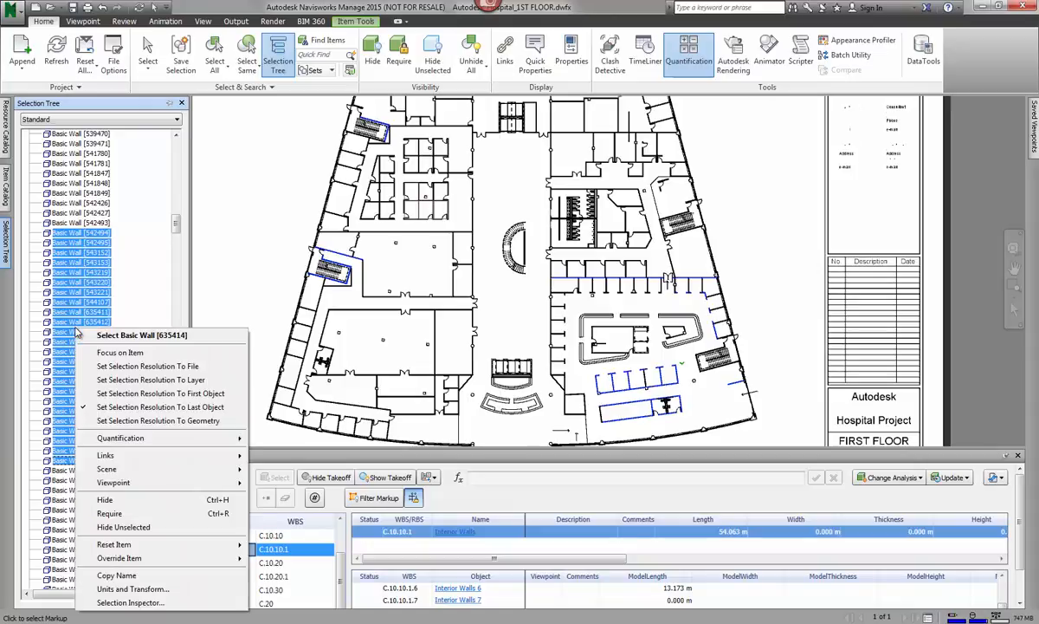
pyautogui.moveTo(136, 439)
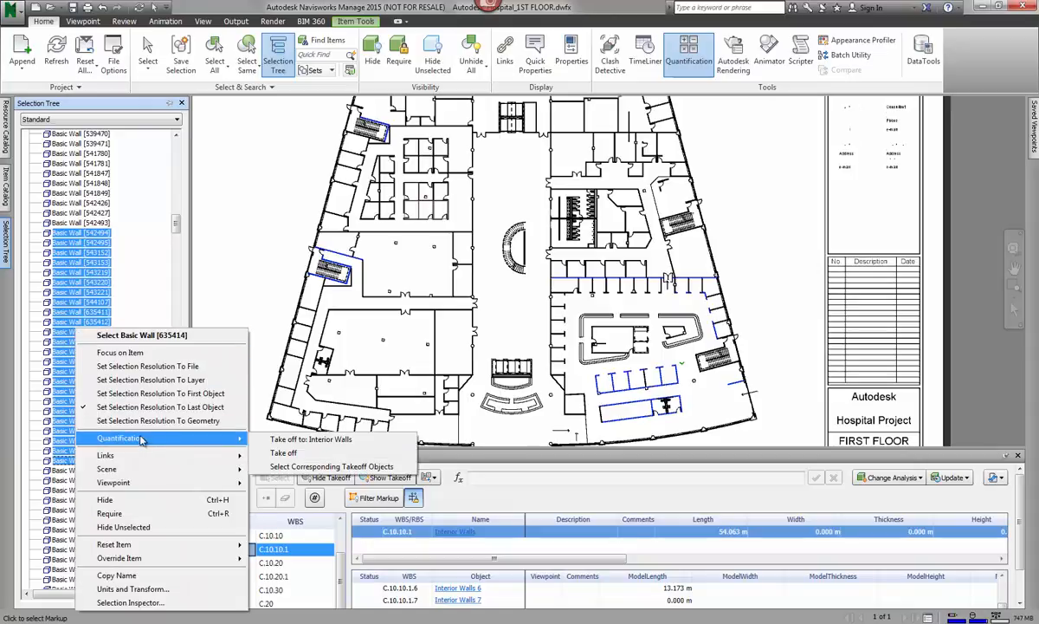
pyautogui.click(298, 444)
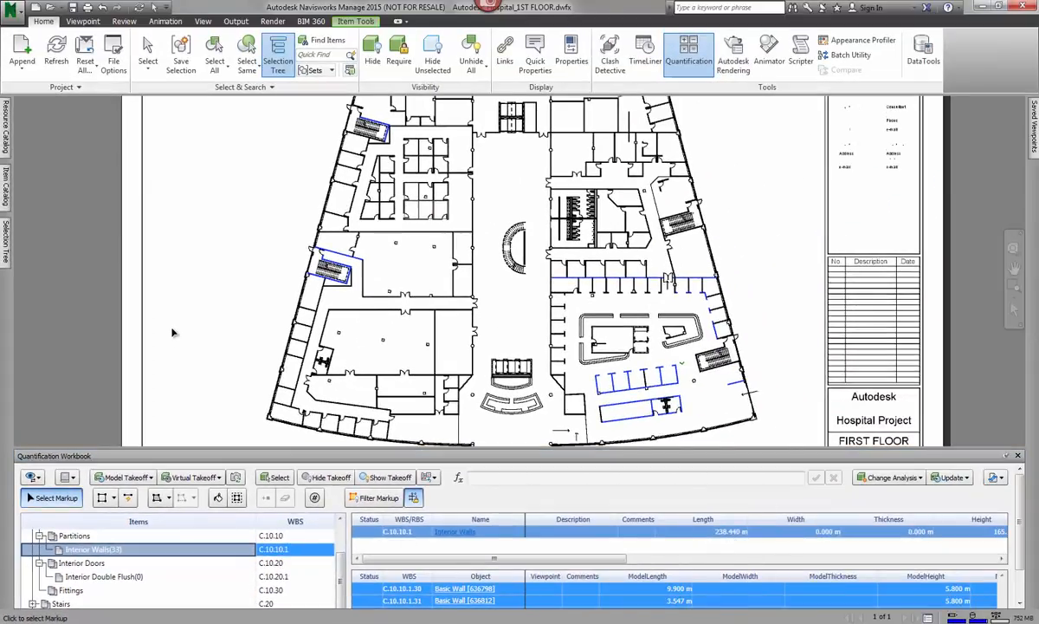
# Mark the double doors across the floor plan with Count takeoffs under Interior Double Flush, starting around the large lower-left room
pyautogui.click(106, 577)
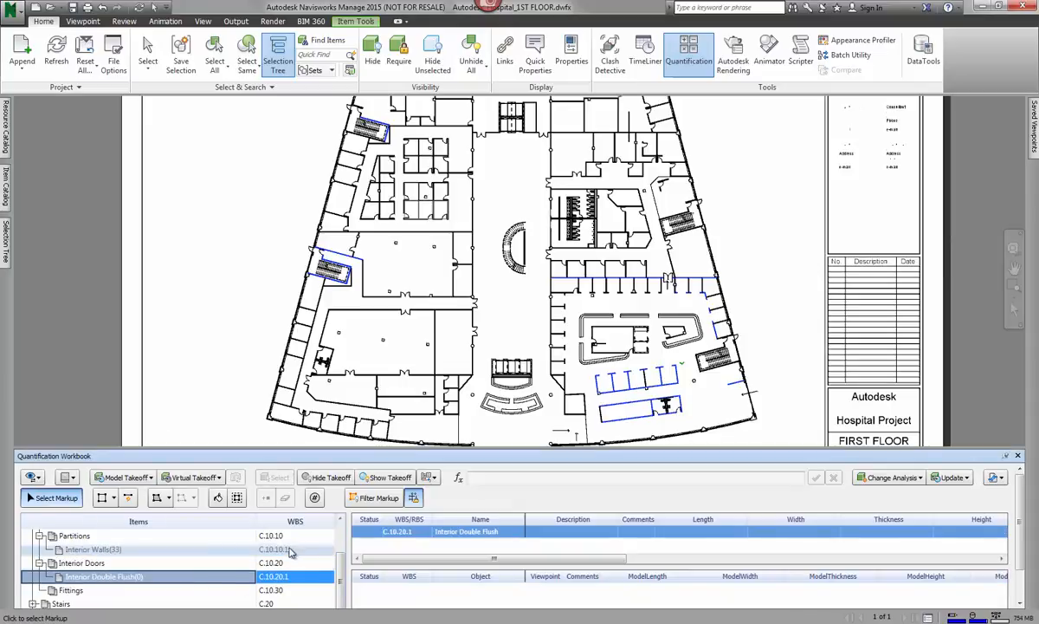
pyautogui.click(209, 579)
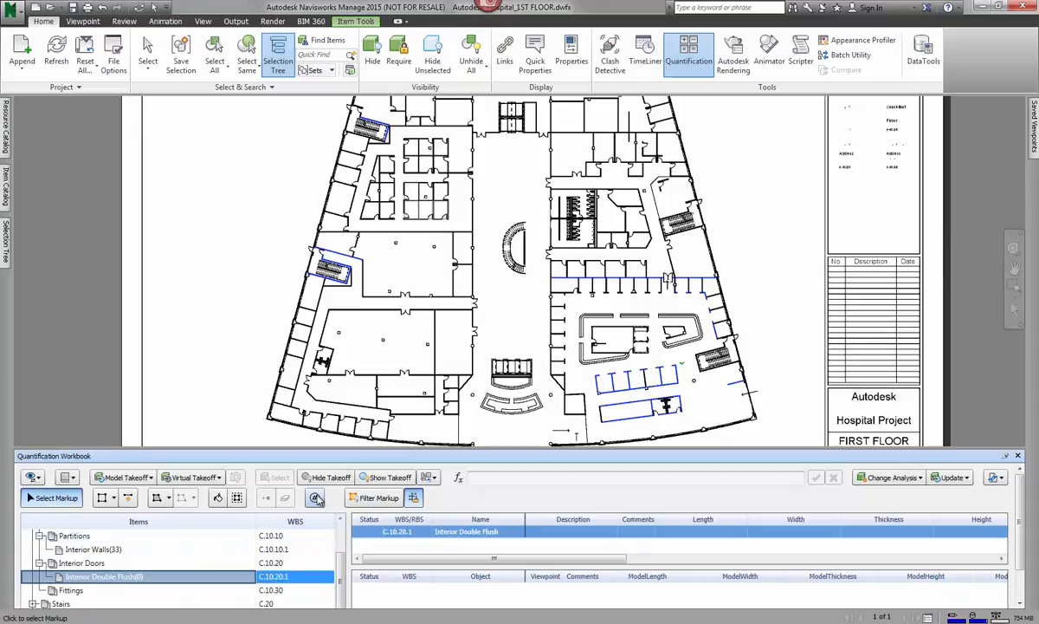
pyautogui.click(316, 499)
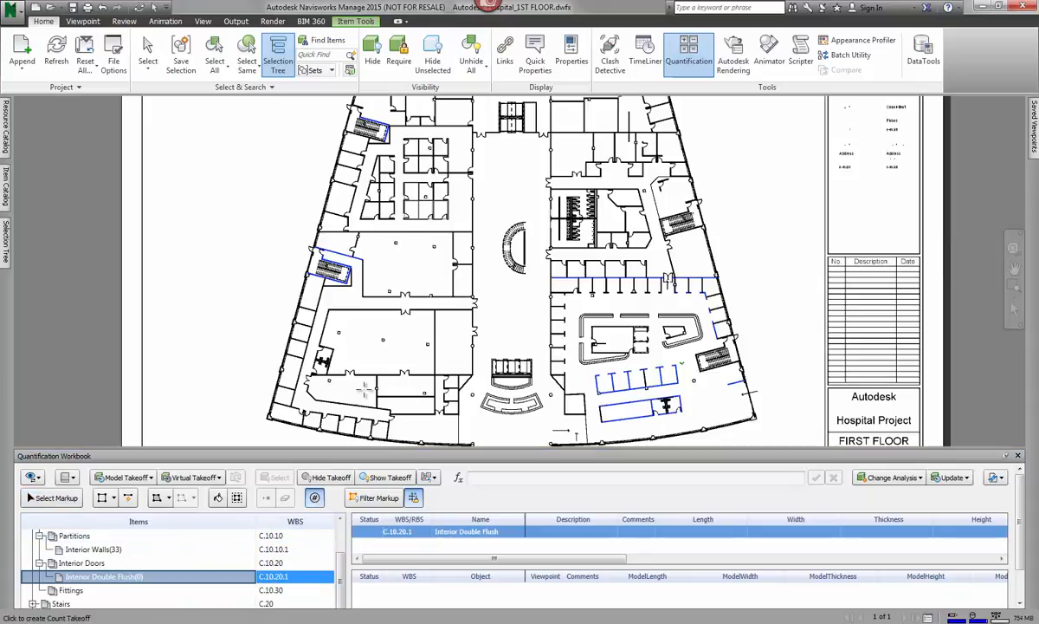
pyautogui.scroll(5, 381, 373)
pyautogui.scroll(1, 407, 407)
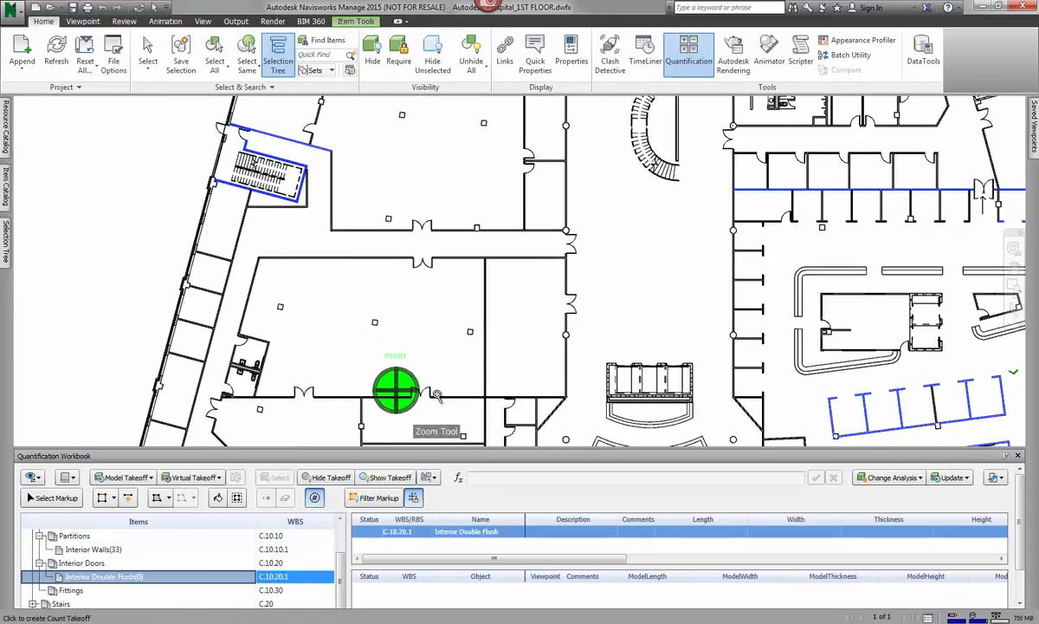
pyautogui.click(419, 375)
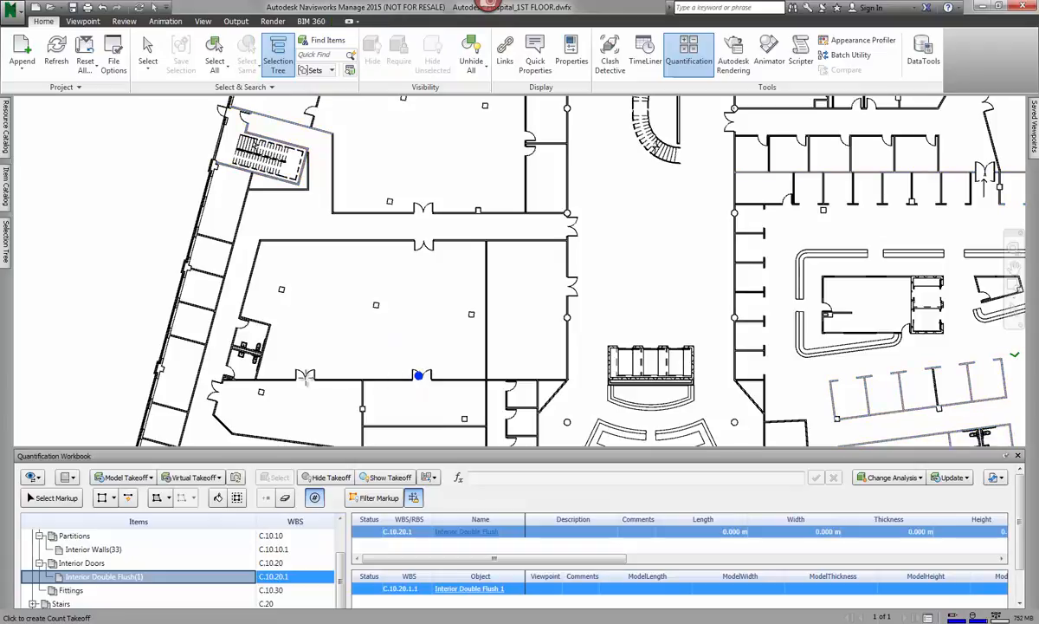
pyautogui.click(305, 374)
pyautogui.click(424, 246)
pyautogui.scroll(-4, 424, 219)
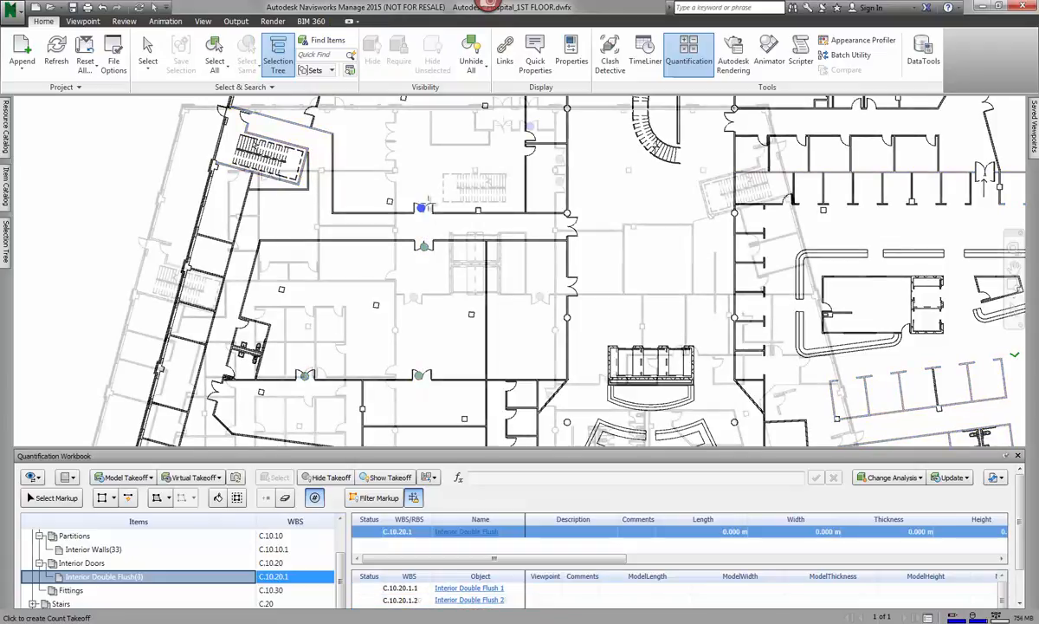
pyautogui.click(391, 128)
pyautogui.click(391, 151)
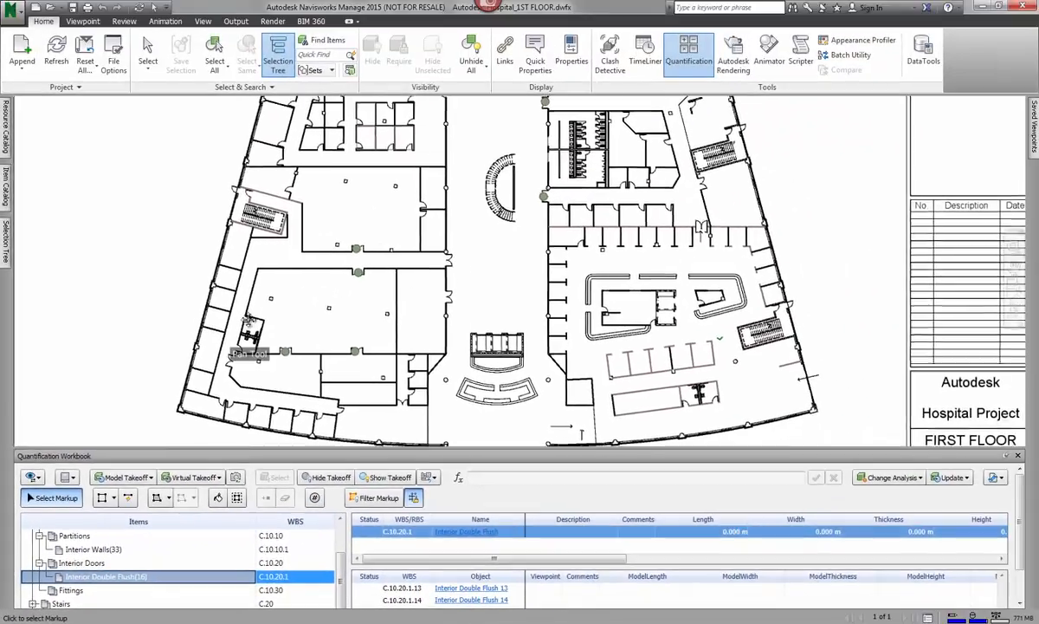
# Export all takeoff quantities to Excel on the Desktop as New Quantity Report.xlsx
pyautogui.scroll(3, 247, 320)
pyautogui.scroll(-5, 247, 321)
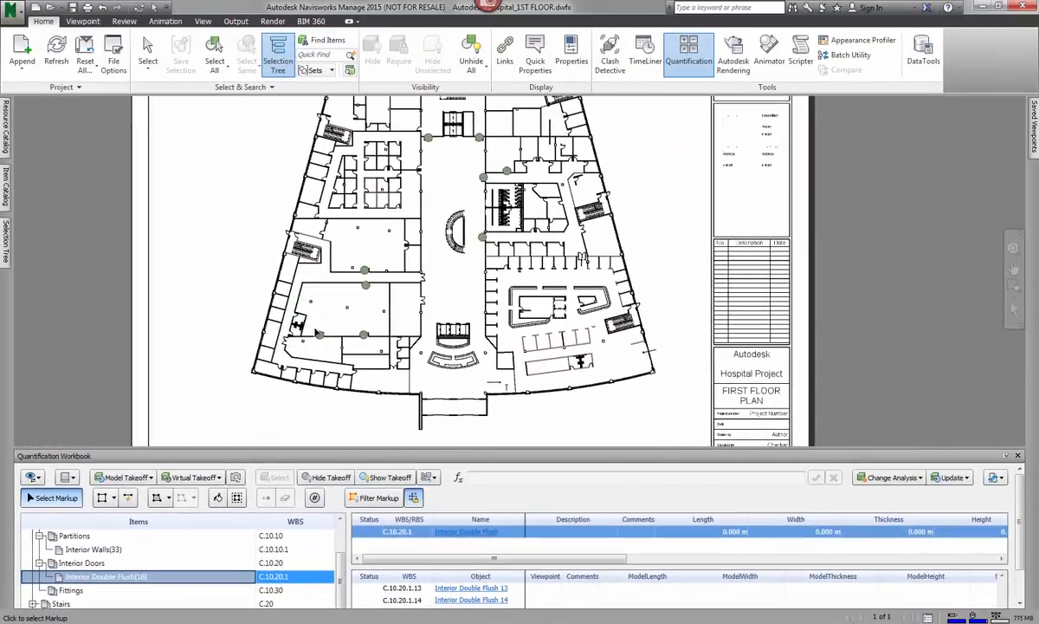
pyautogui.scroll(-1, 324, 293)
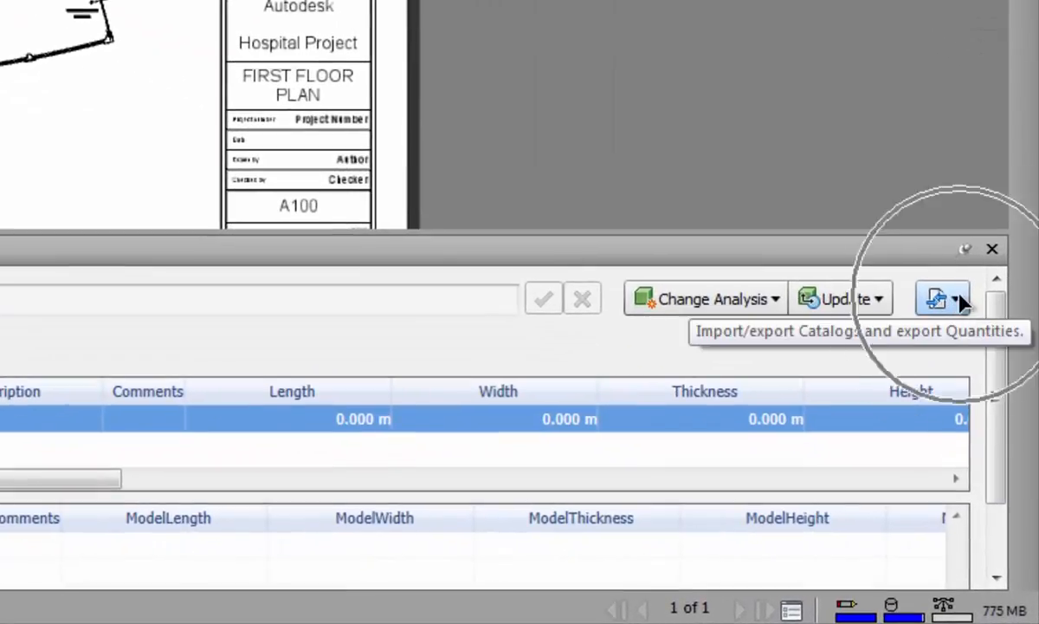
pyautogui.click(956, 299)
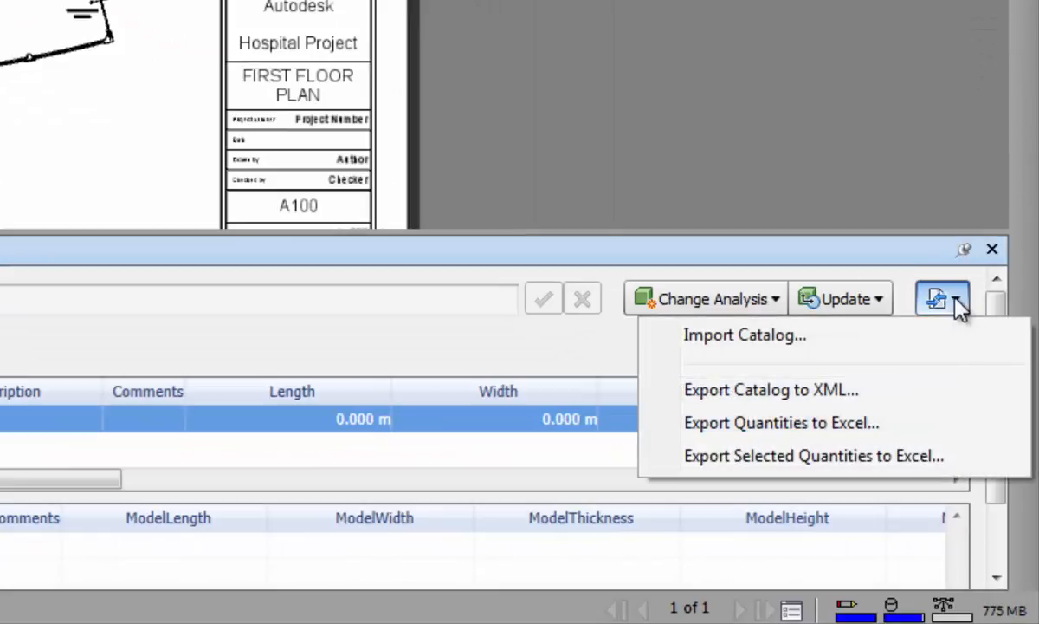
pyautogui.click(875, 425)
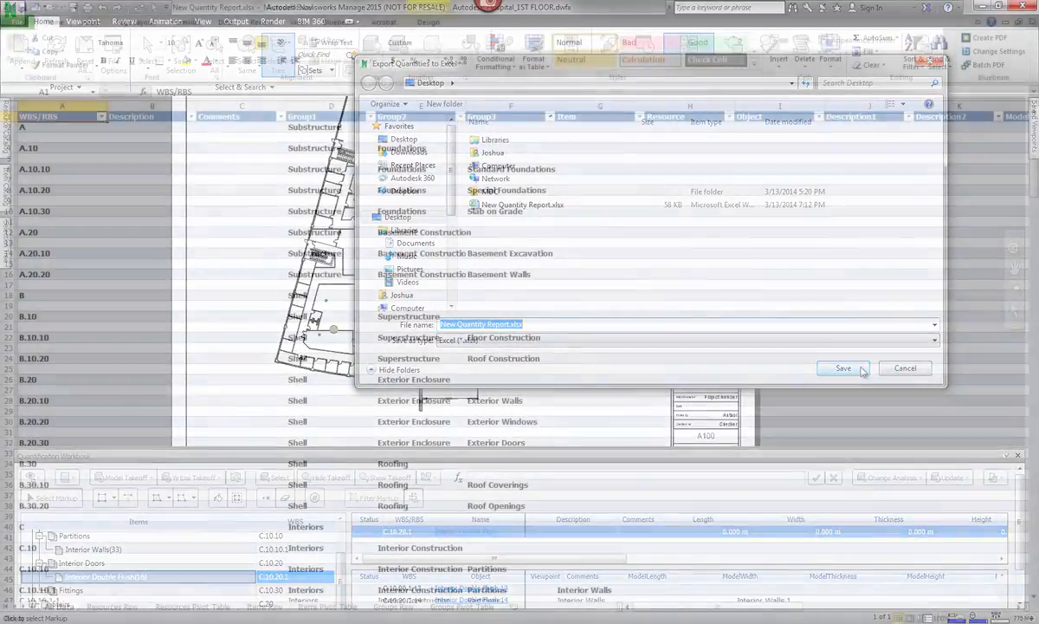
# Review the Interior Walls rows and their model dimension columns in the exported New Quantity Report.xlsx in Microsoft Excel
pyautogui.scroll(-12, 297, 255)
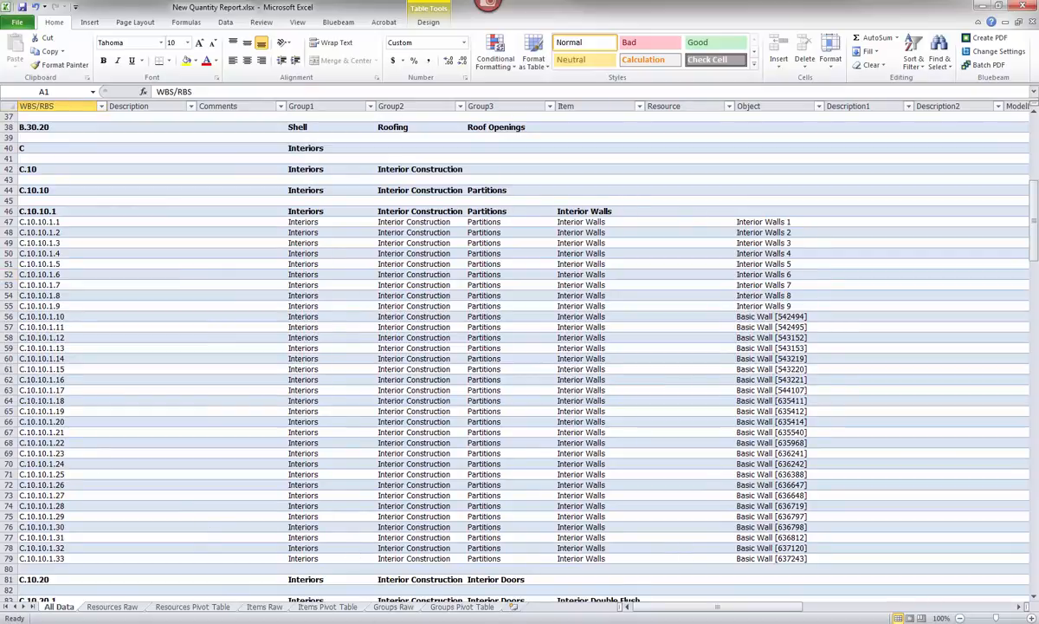
pyautogui.moveTo(682, 614); pyautogui.dragTo(716, 614)
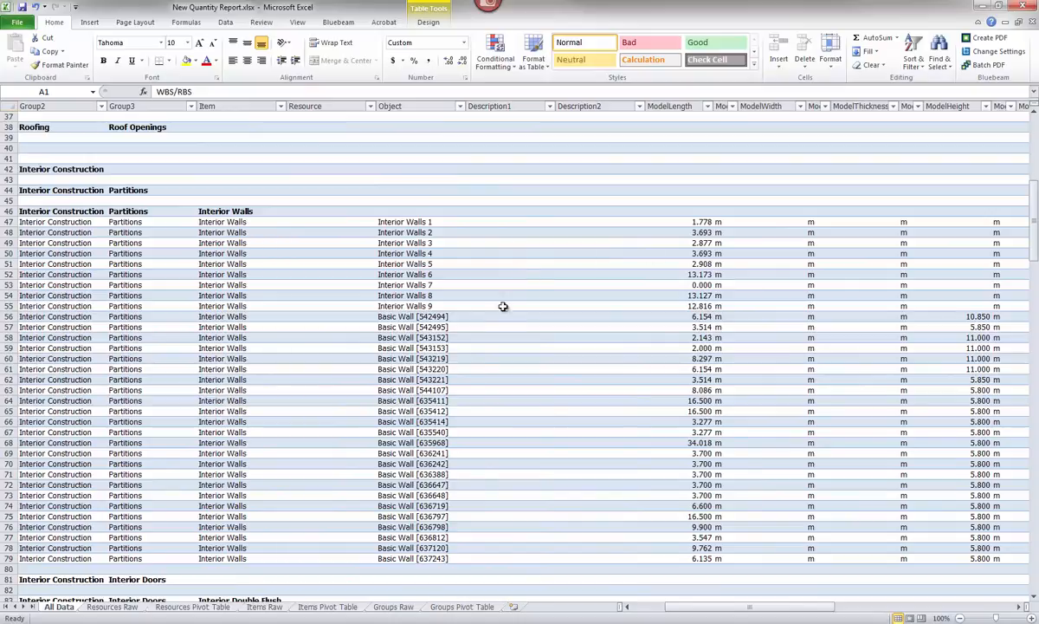
pyautogui.moveTo(682, 610); pyautogui.dragTo(644, 610)
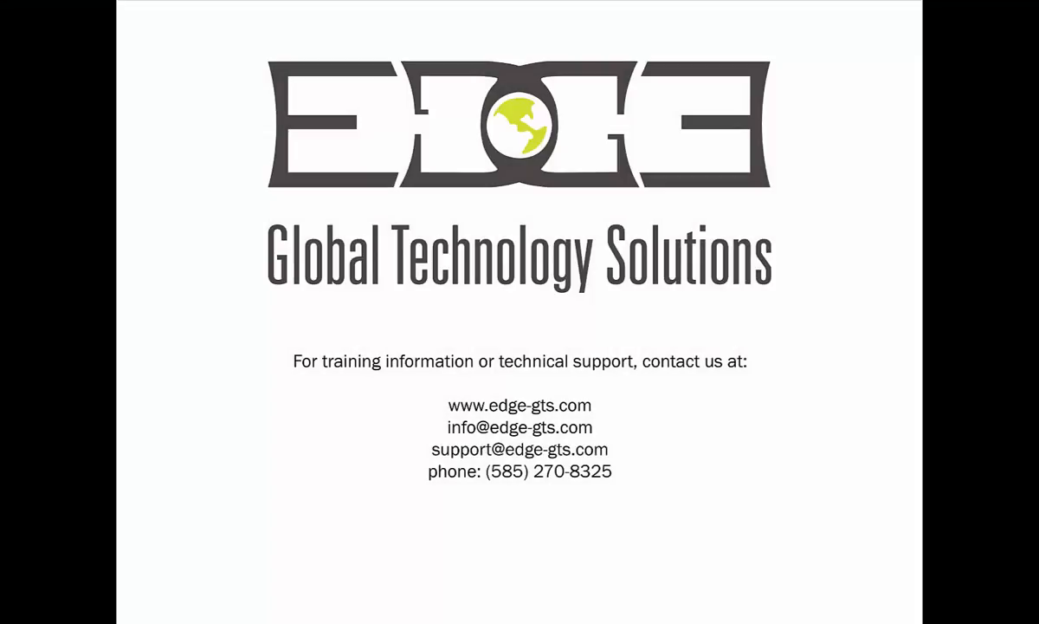